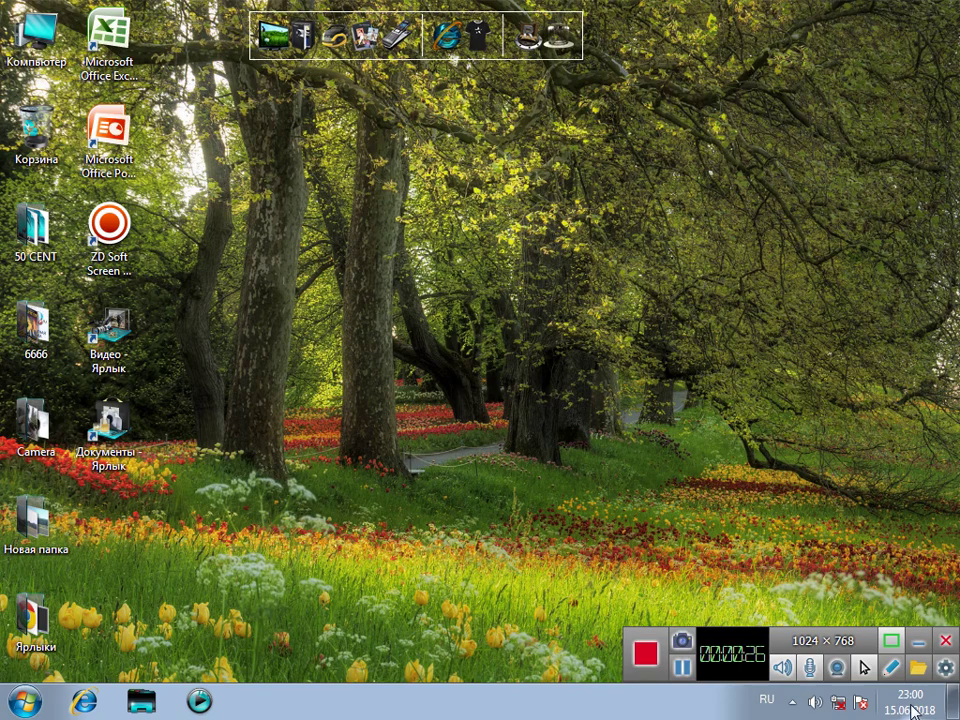
Step: Open the date and time settings from the system clock and look over the additional clocks and Internet time options
mouse_move(914, 712)
click(907, 710)
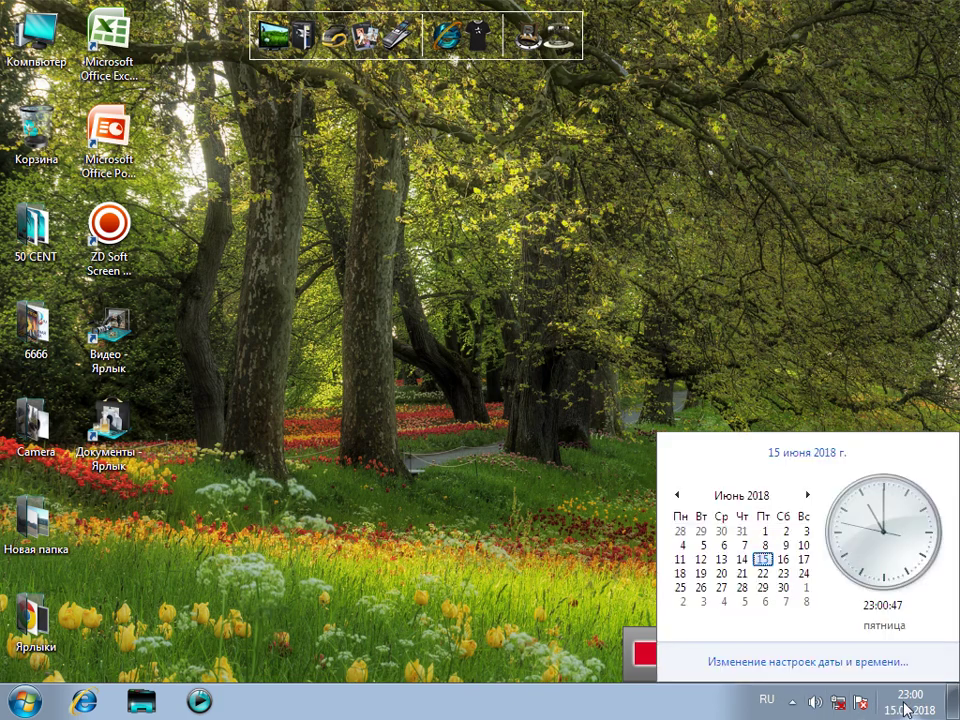
click(867, 664)
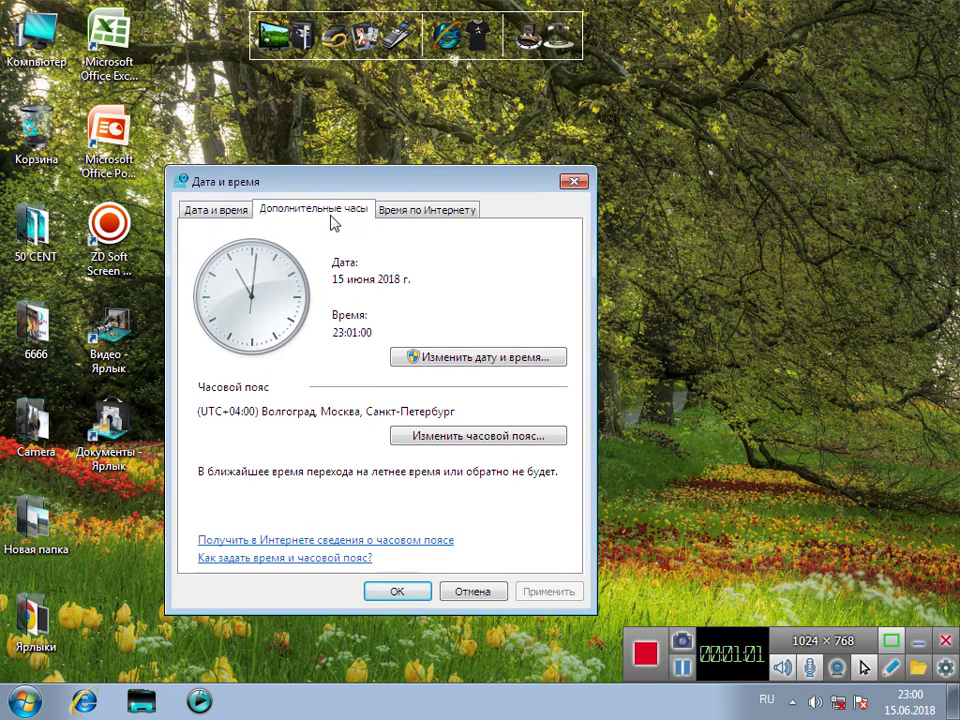
click(333, 216)
click(432, 212)
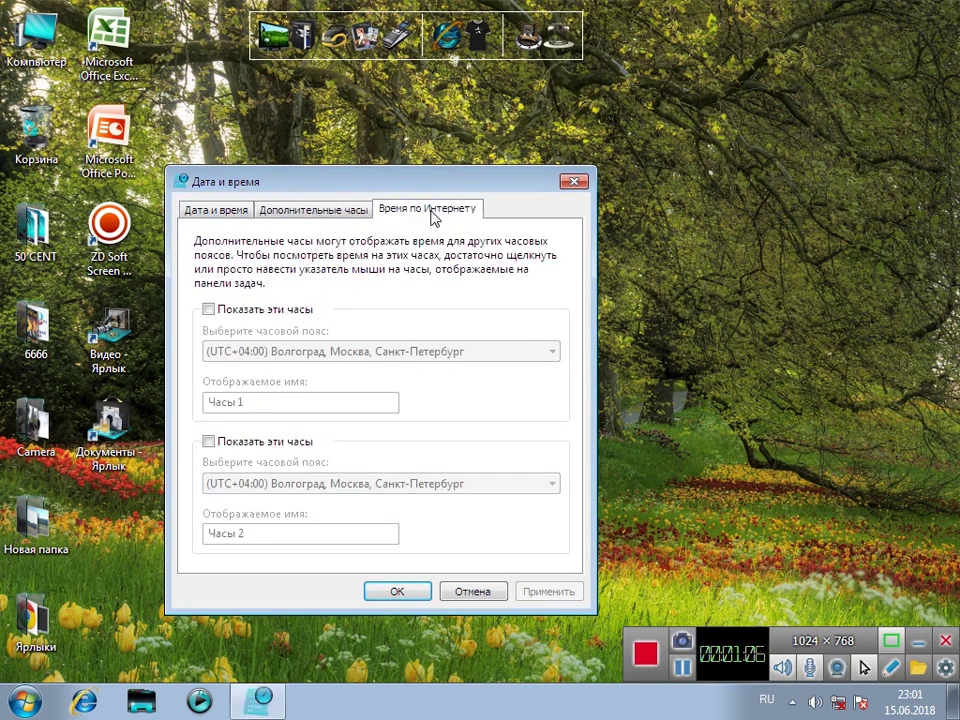
Step: View the date and time adjustment with its calendar zoomed out to 2000-2099, and accept and close both date dialogs
click(242, 214)
click(508, 366)
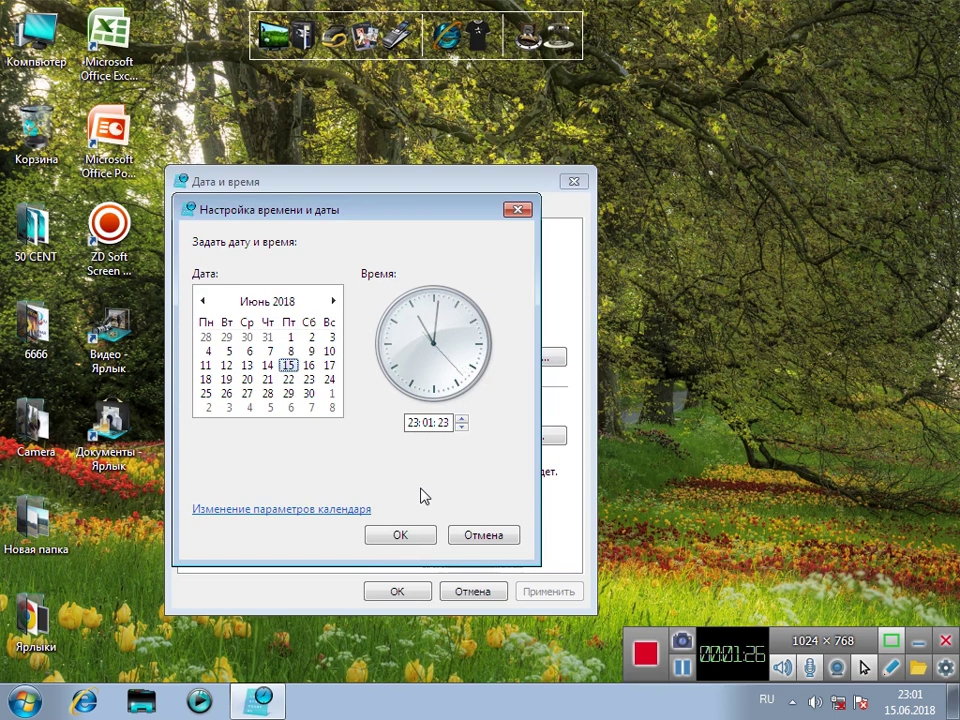
click(270, 302)
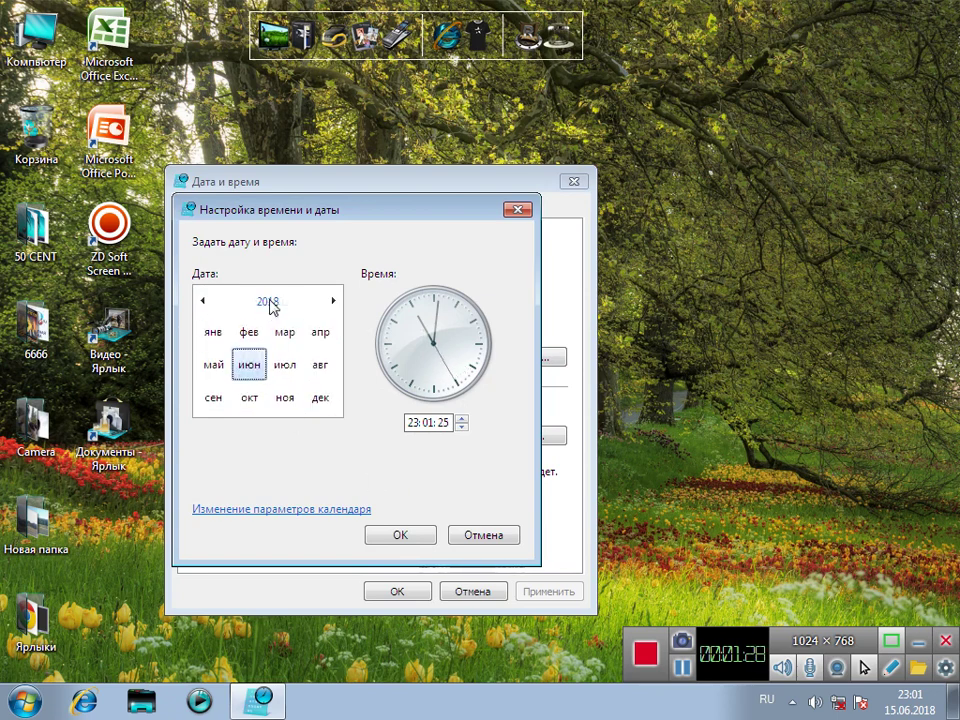
click(270, 302)
click(270, 302)
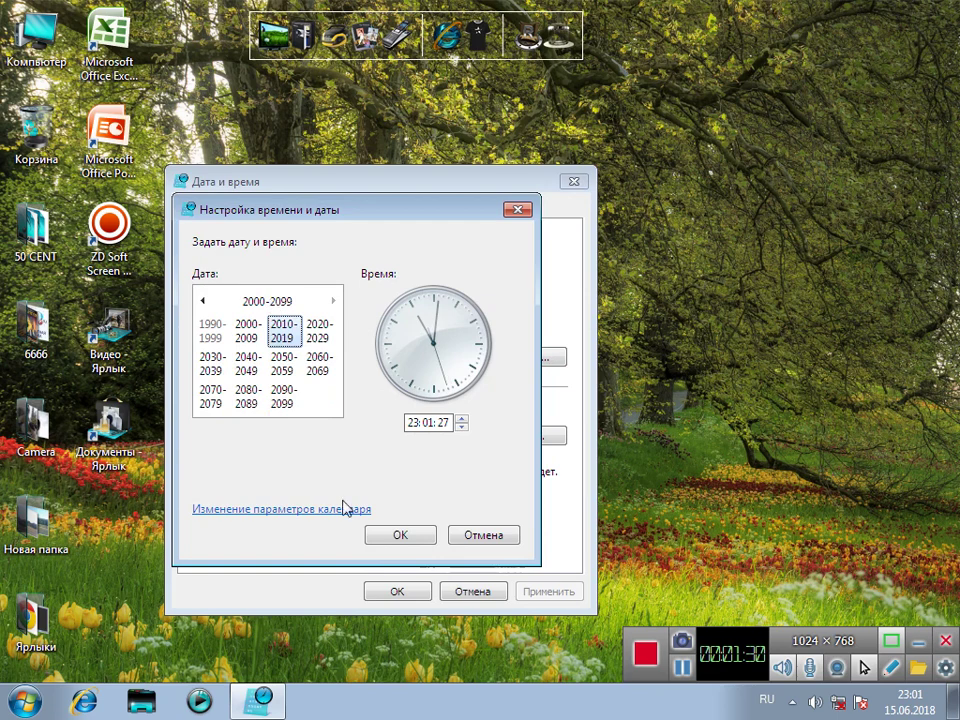
click(414, 544)
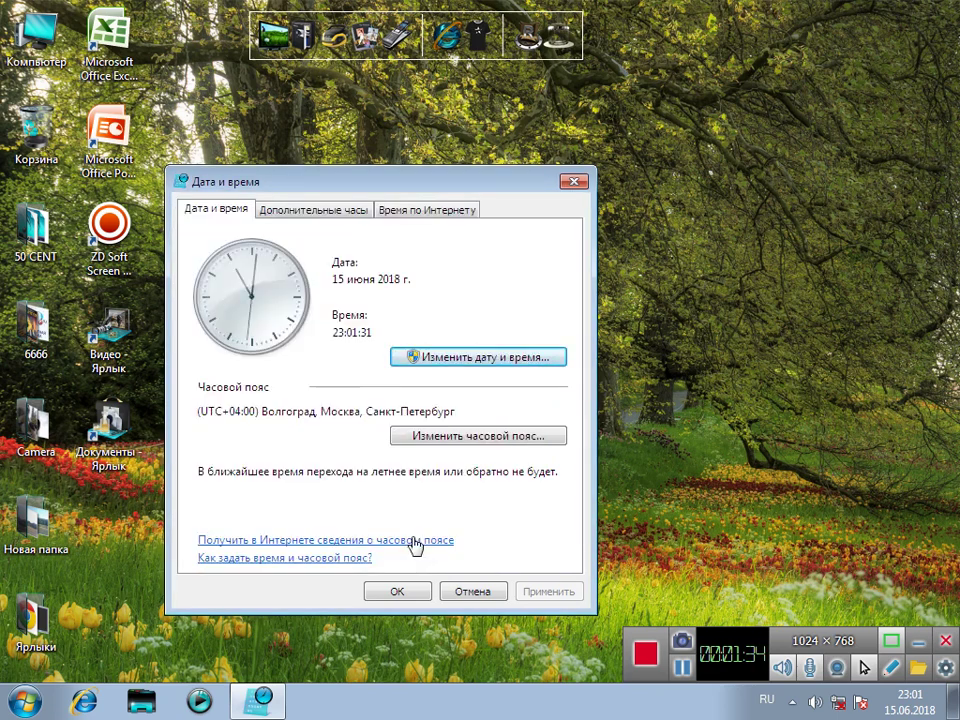
click(397, 592)
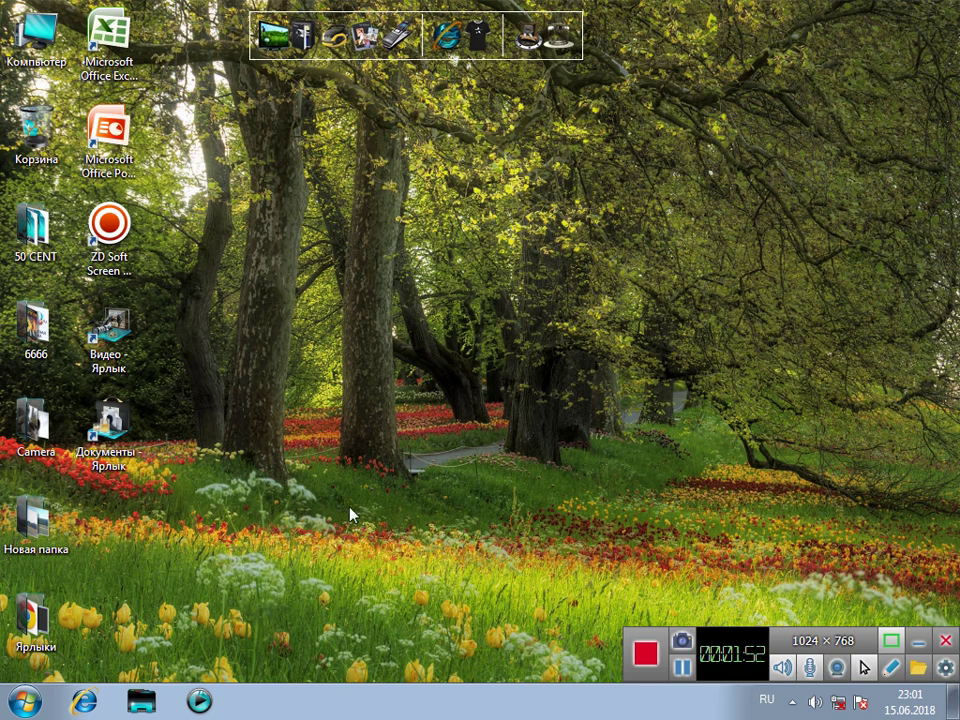
Step: Refresh the desktop and create a new folder on it
right_click(347, 220)
click(401, 266)
right_click(361, 241)
mouse_move(536, 452)
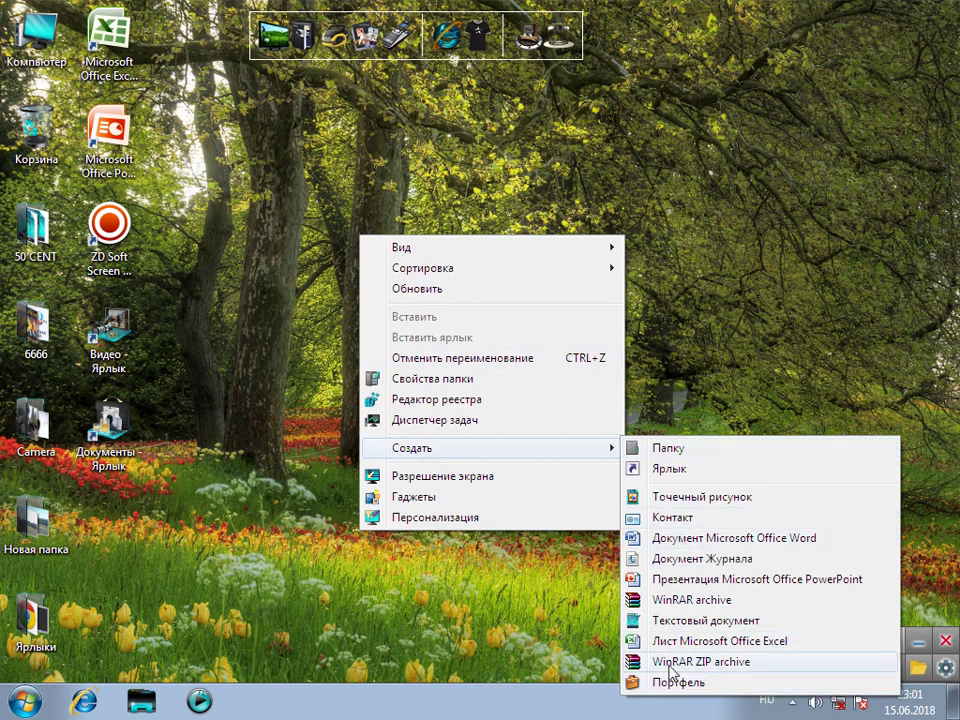
click(668, 448)
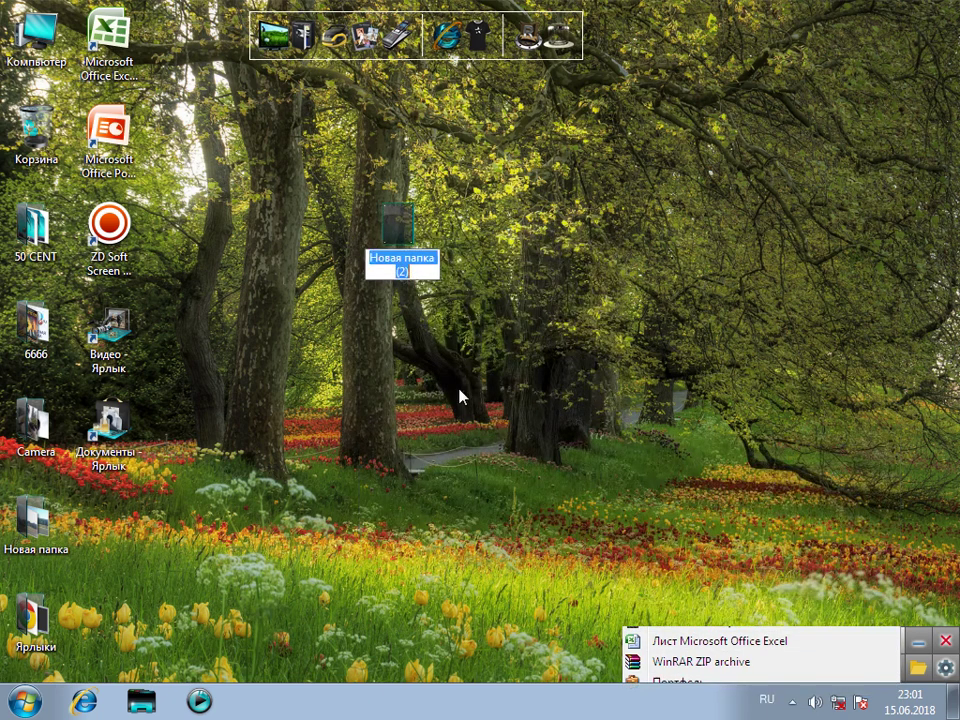
Step: Name the new desktop folder "Новая папканевпап"
click(421, 271)
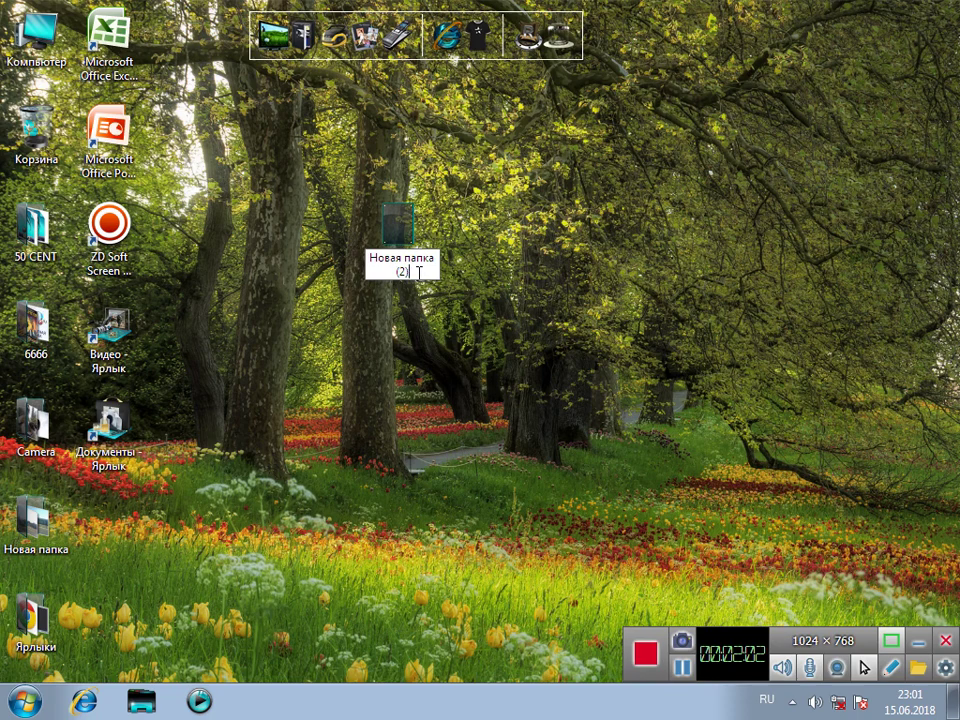
key(BackSpace)
key(BackSpace)
key(BackSpace)
key(BackSpace)
text(не)
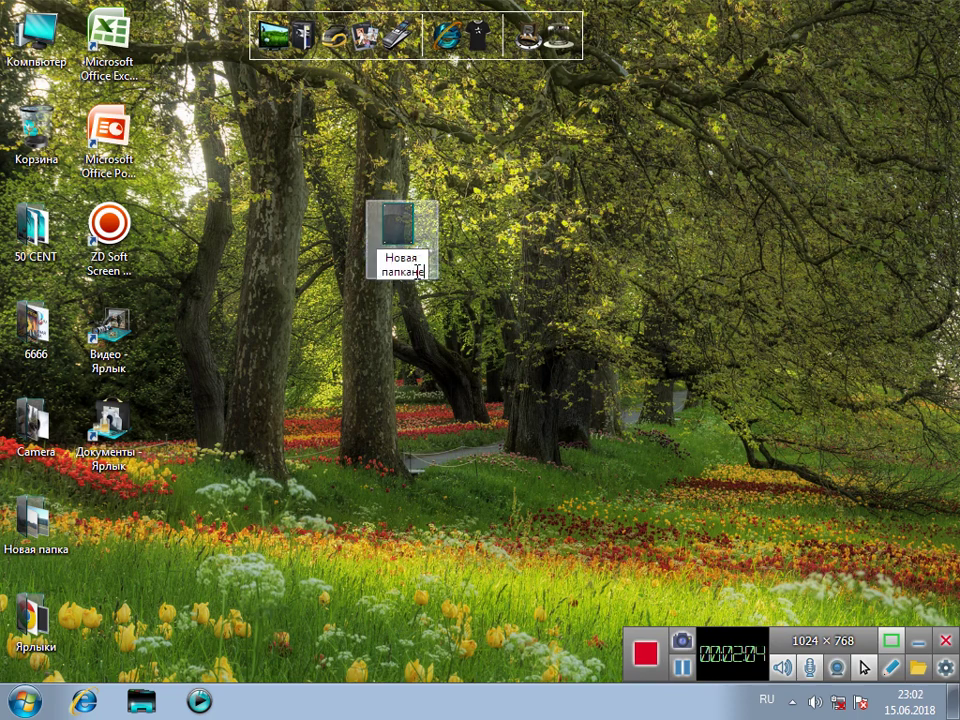
text(пап)
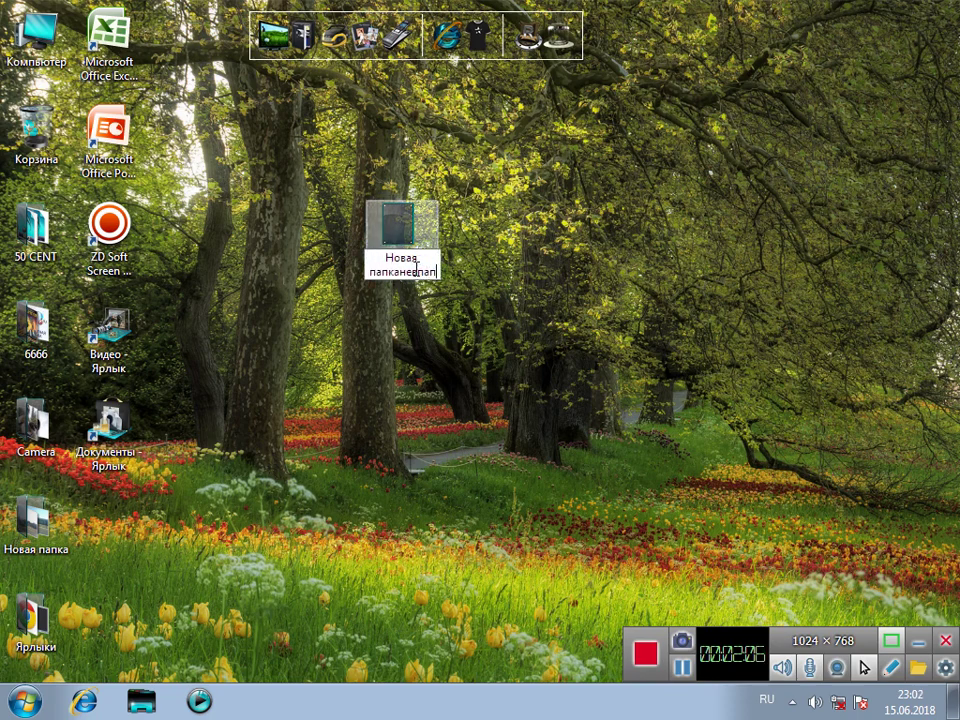
key(Return)
click(474, 221)
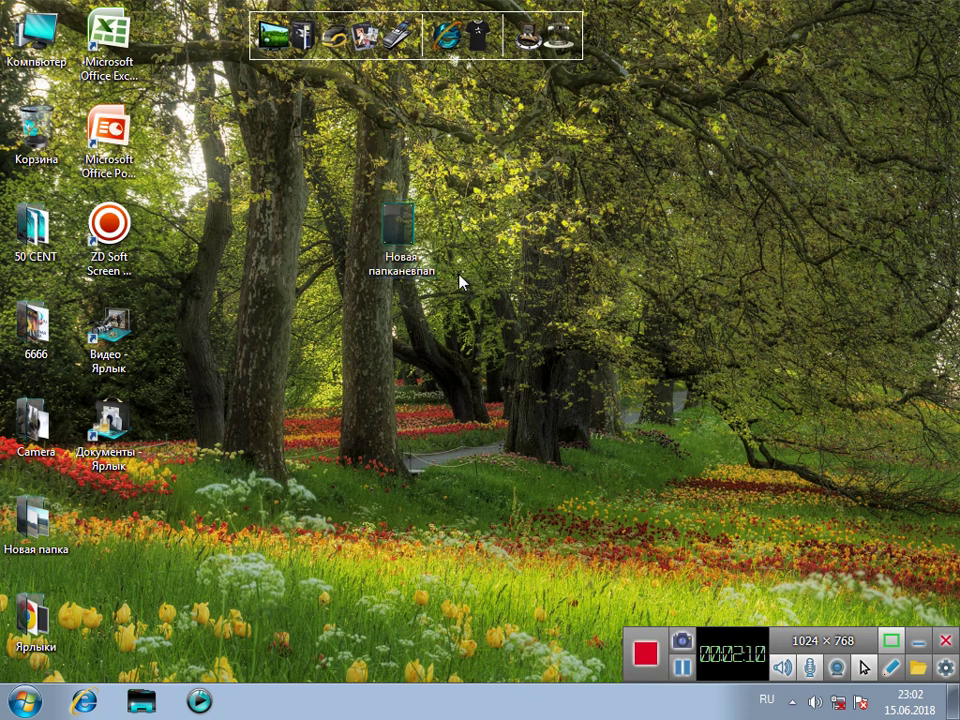
Step: Delete the folder "Новая папканевпап" from the desktop by moving it to the Recycle Bin
double_click(407, 224)
right_click(414, 229)
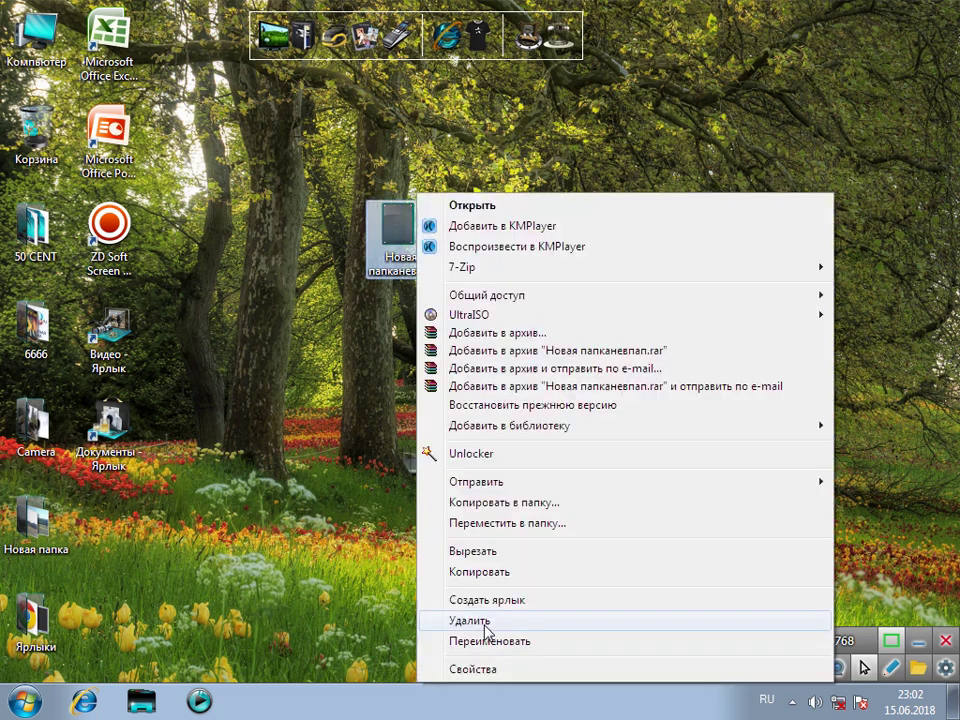
click(485, 624)
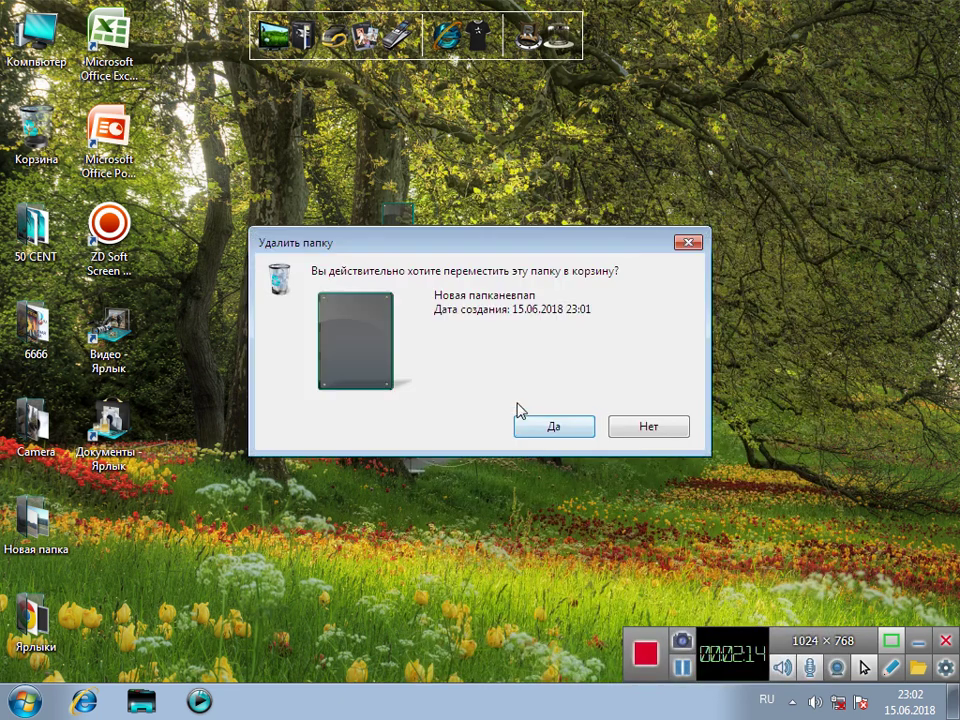
click(560, 435)
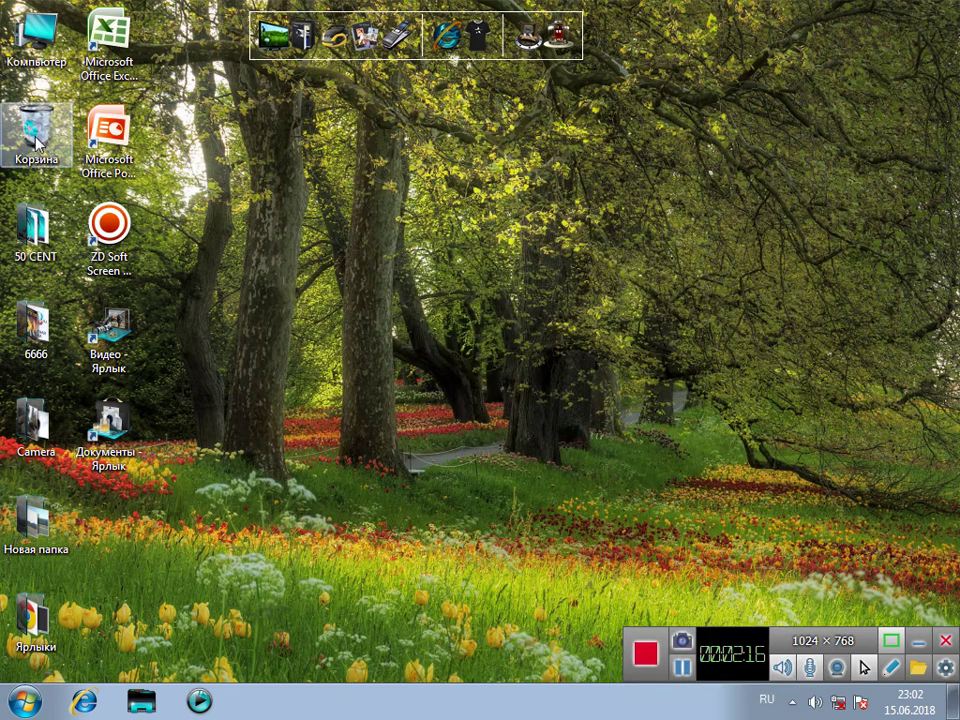
Step: Empty the Recycle Bin (Корзина), permanently deleting its folder, and refresh the desktop
right_click(37, 142)
click(100, 168)
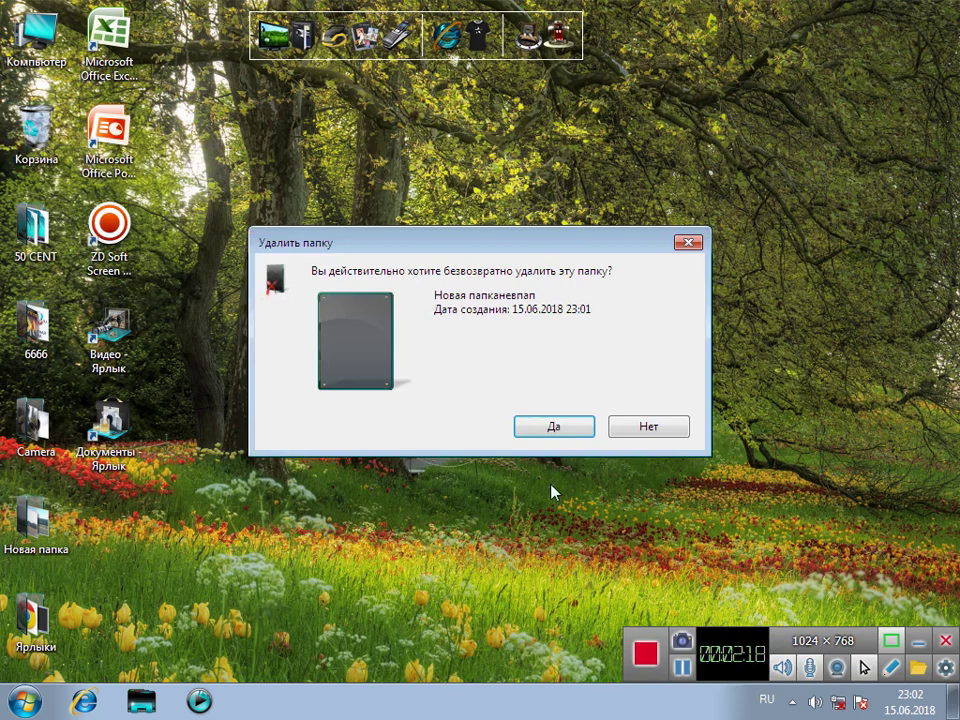
click(566, 432)
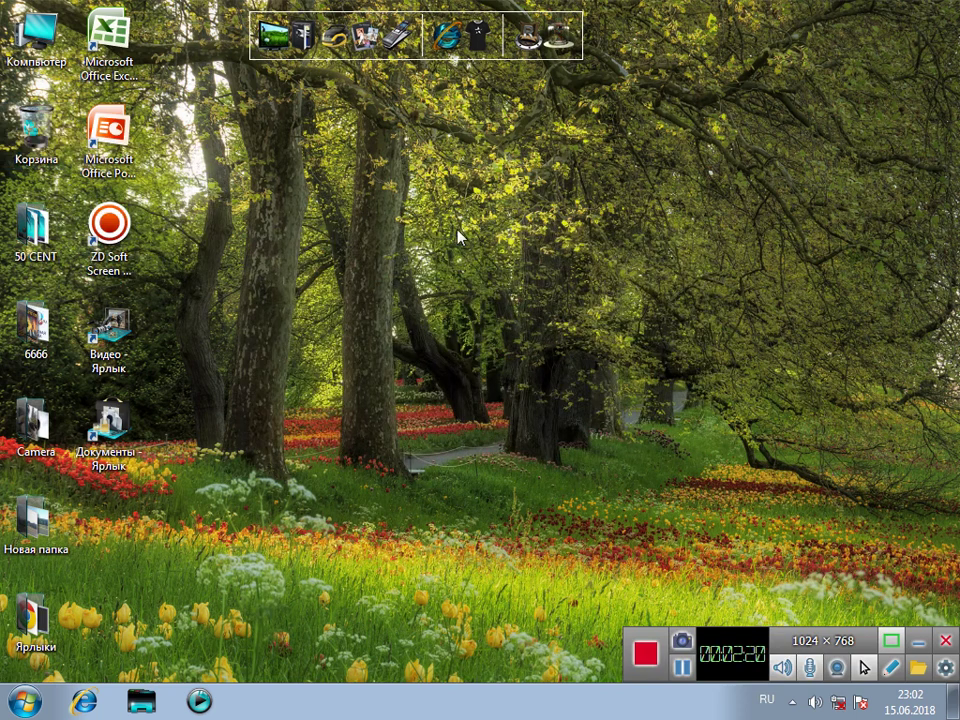
right_click(457, 232)
click(501, 293)
Step: Open the Документы library from its desktop shortcut and look at the Упорядочить options
double_click(128, 443)
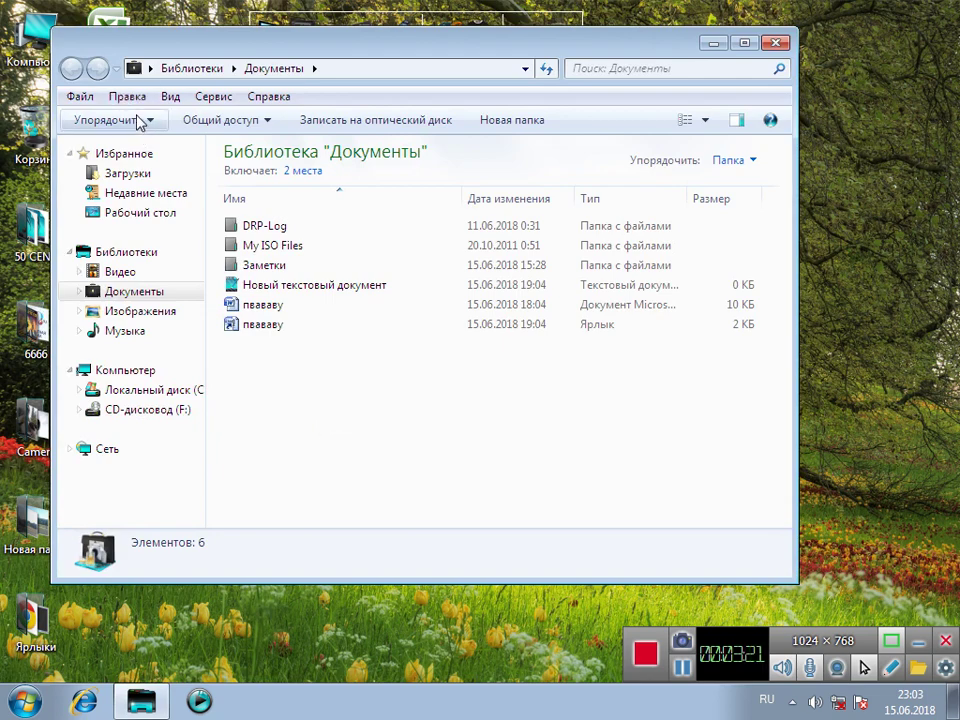
click(140, 121)
click(363, 419)
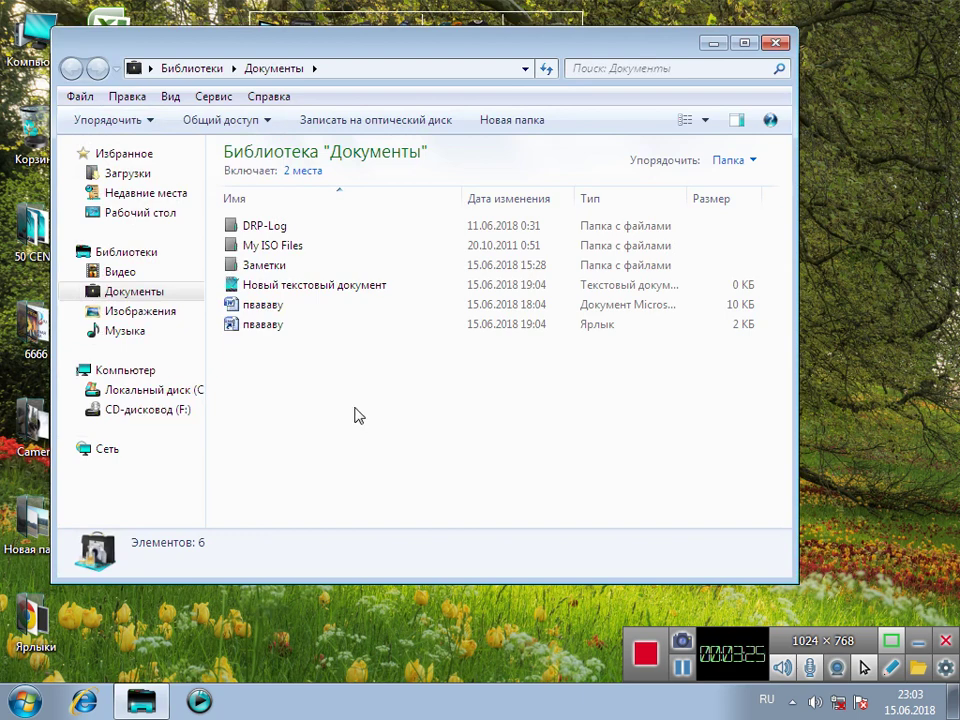
Step: Show the Музыка library in a maximized window and refresh its contents
click(136, 334)
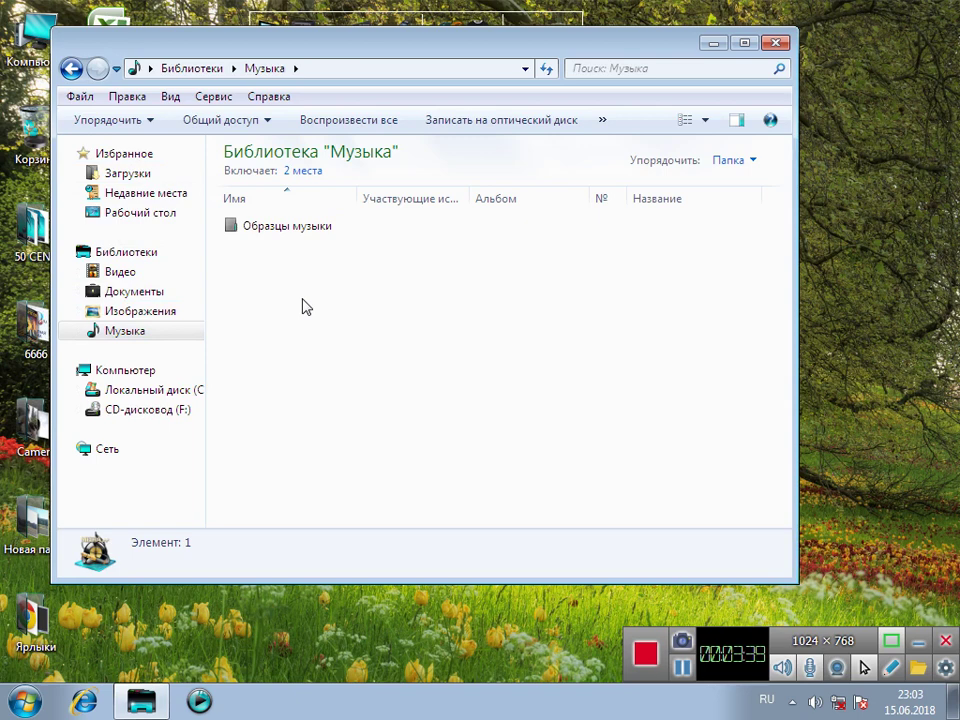
click(746, 44)
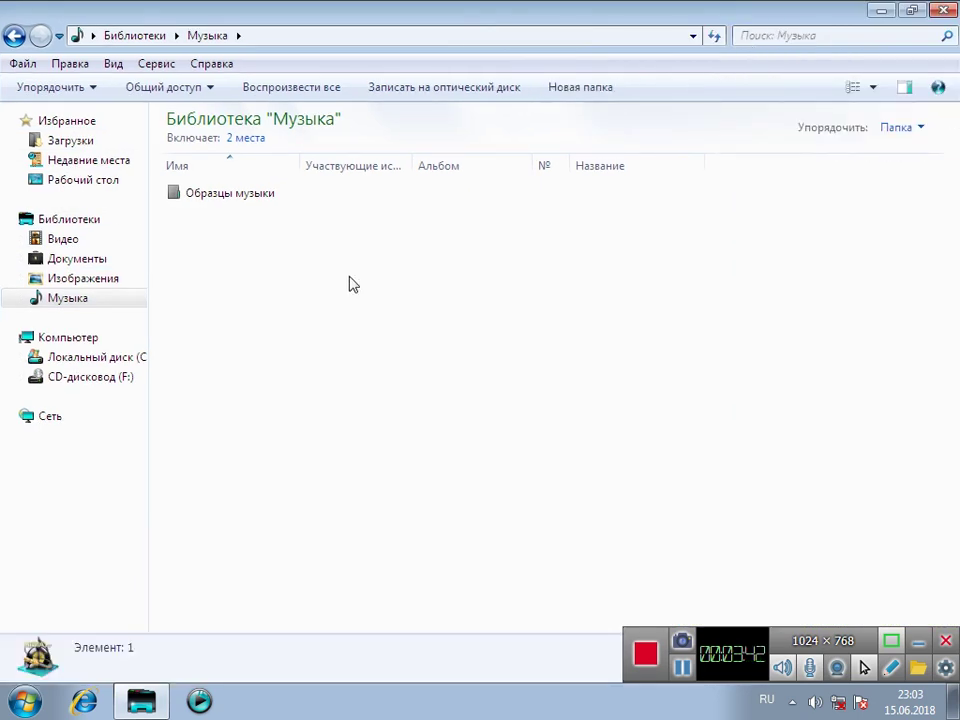
right_click(351, 281)
click(410, 376)
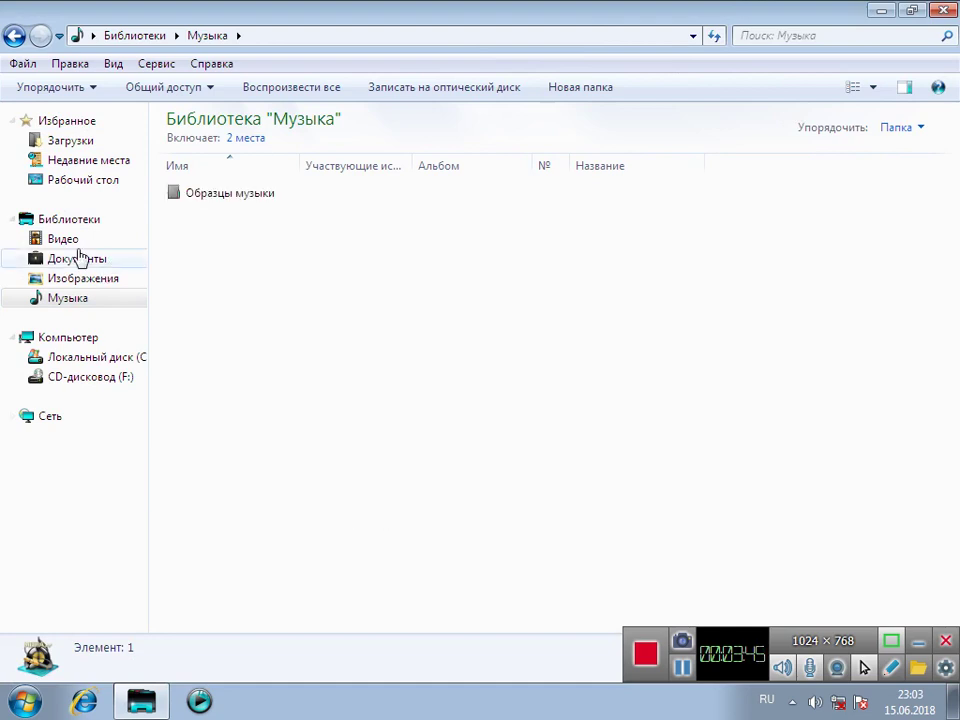
Step: View the Видео library with its contents refreshed and close the window
click(61, 241)
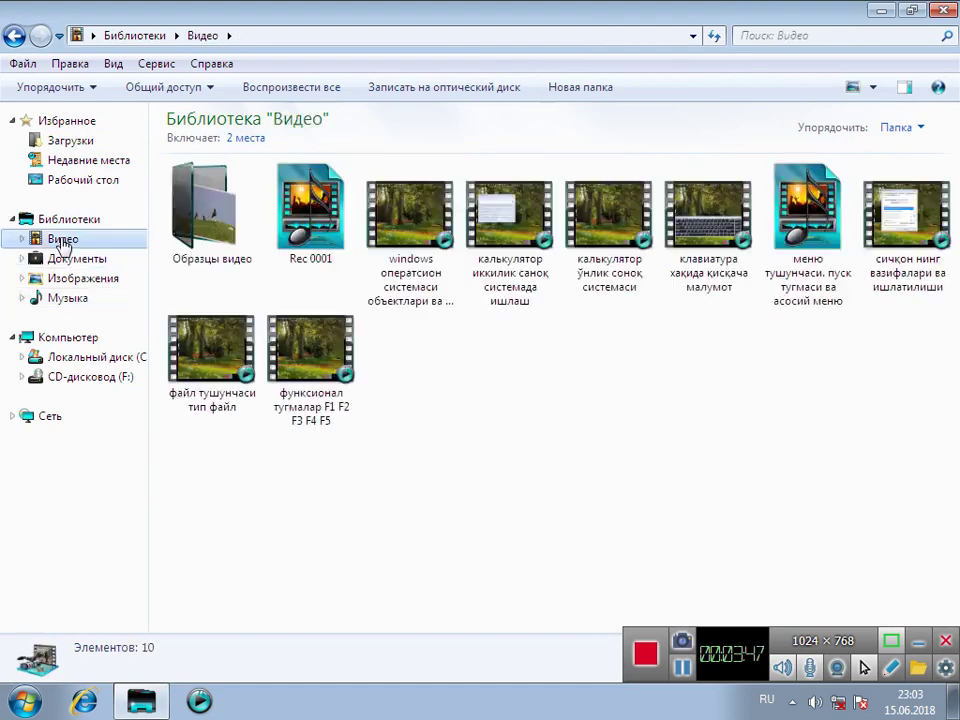
right_click(498, 414)
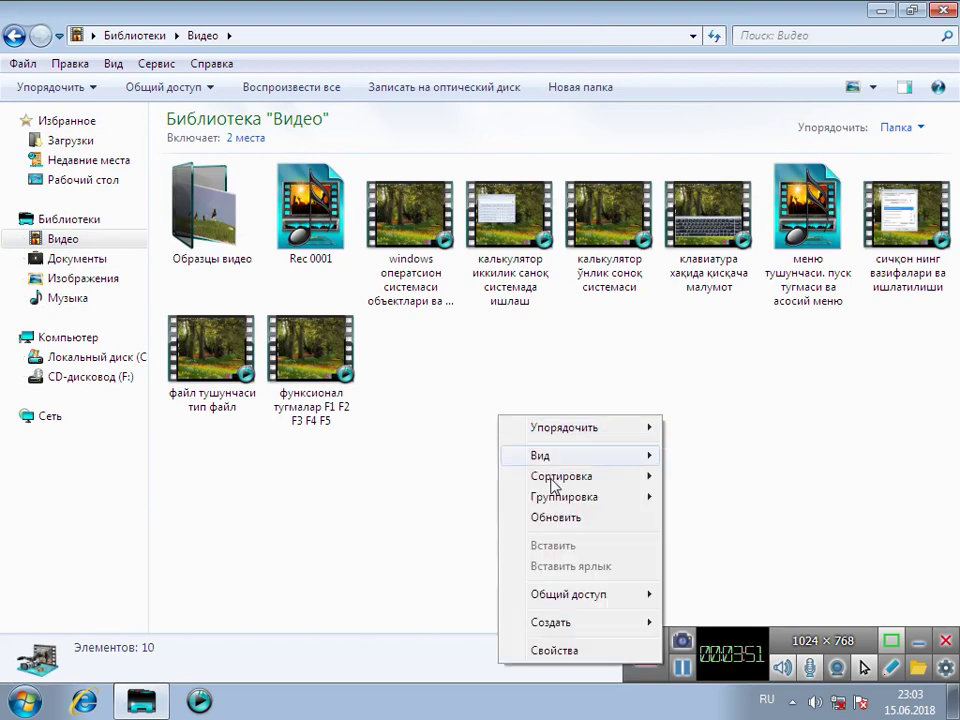
click(556, 517)
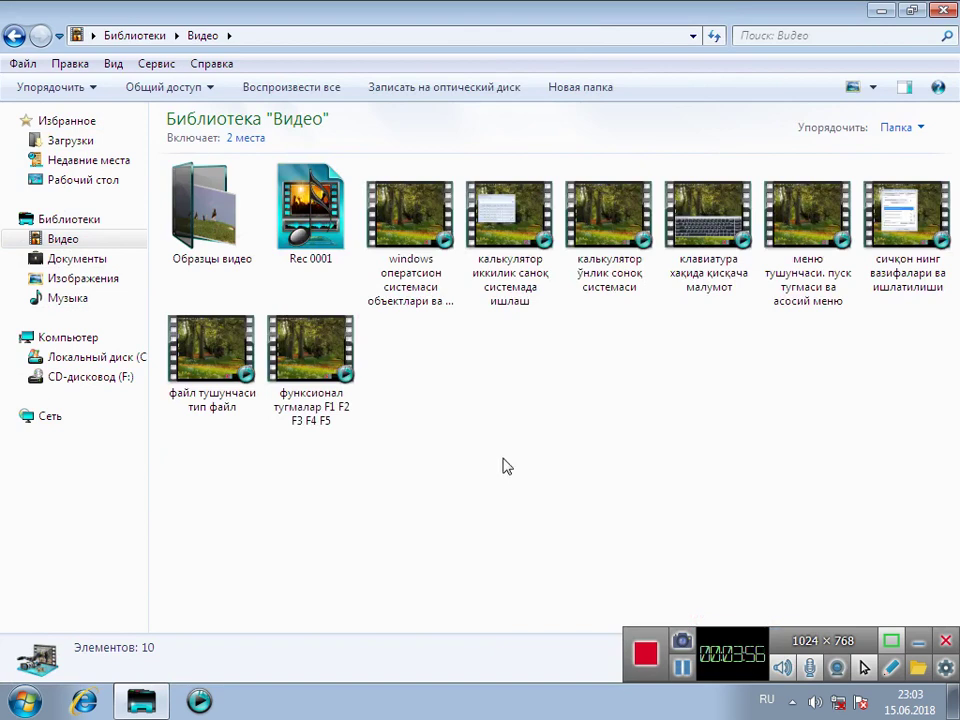
click(942, 12)
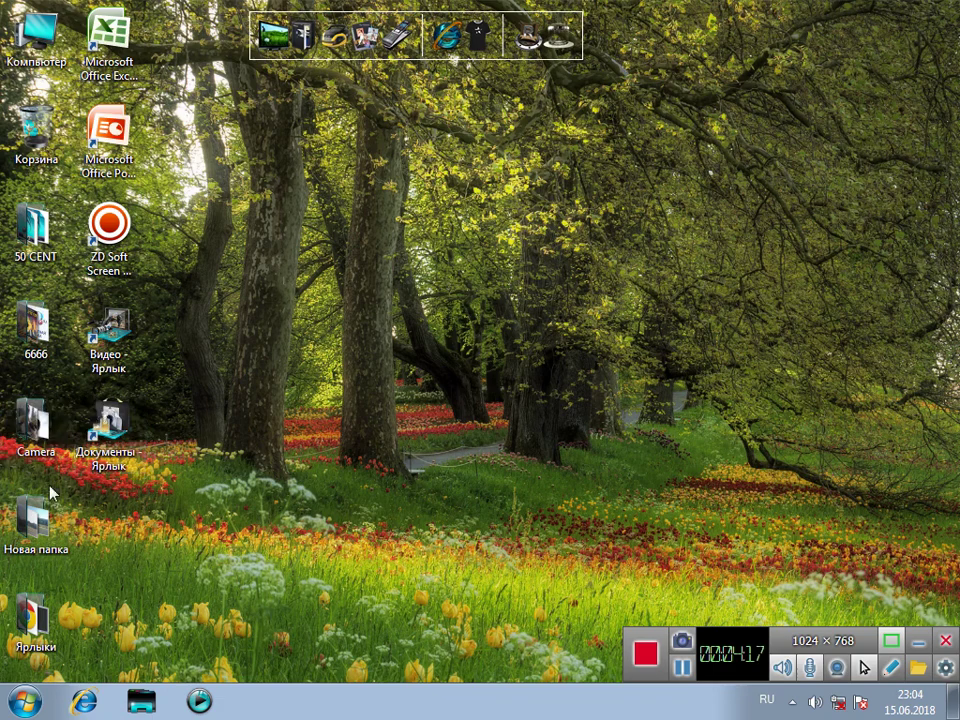
Step: Open the Ярлыки folder from the desktop and view its full path, with the window restored to a smaller size
double_click(45, 622)
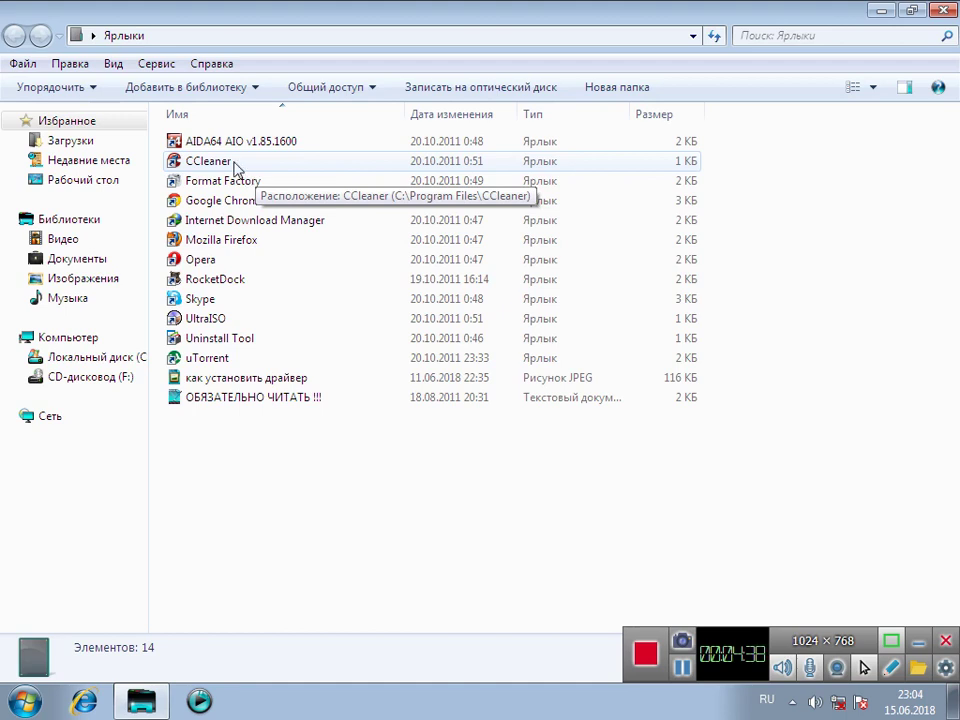
click(174, 36)
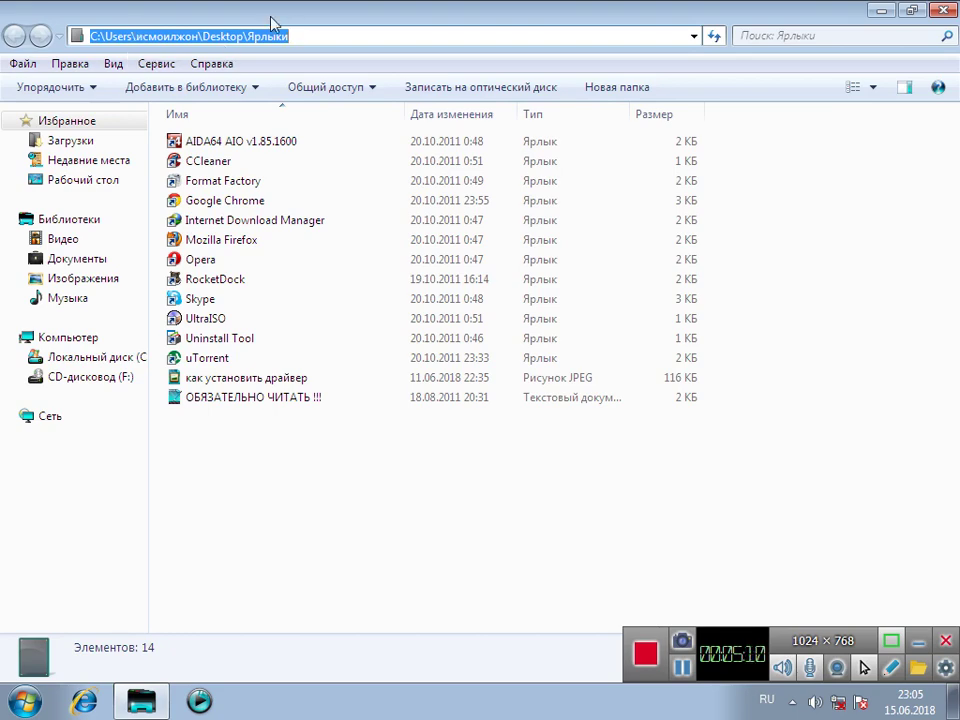
click(902, 13)
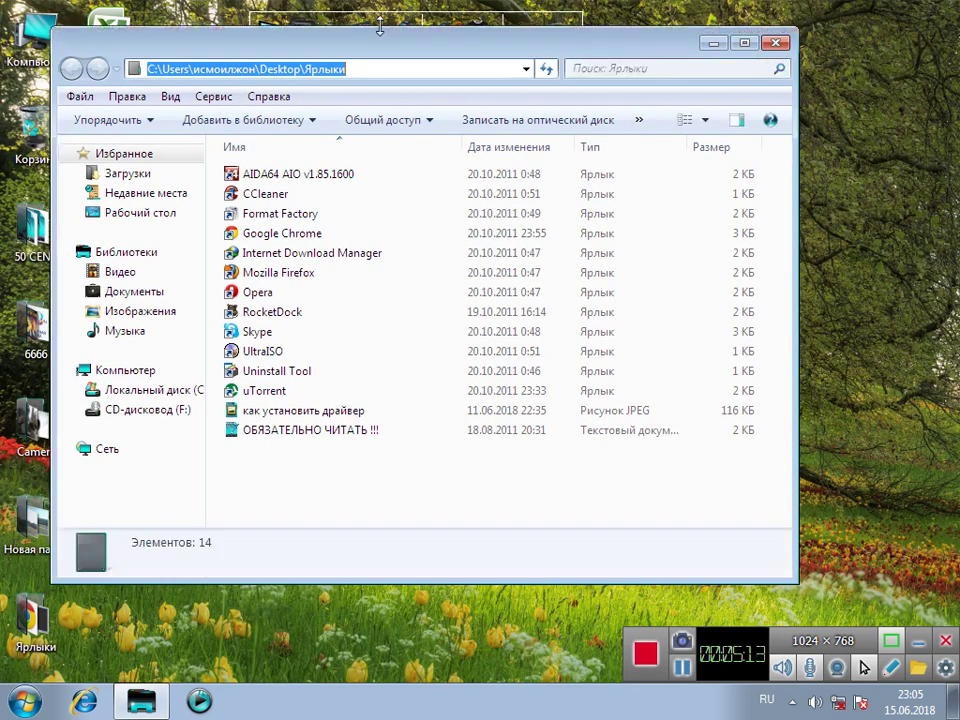
click(369, 69)
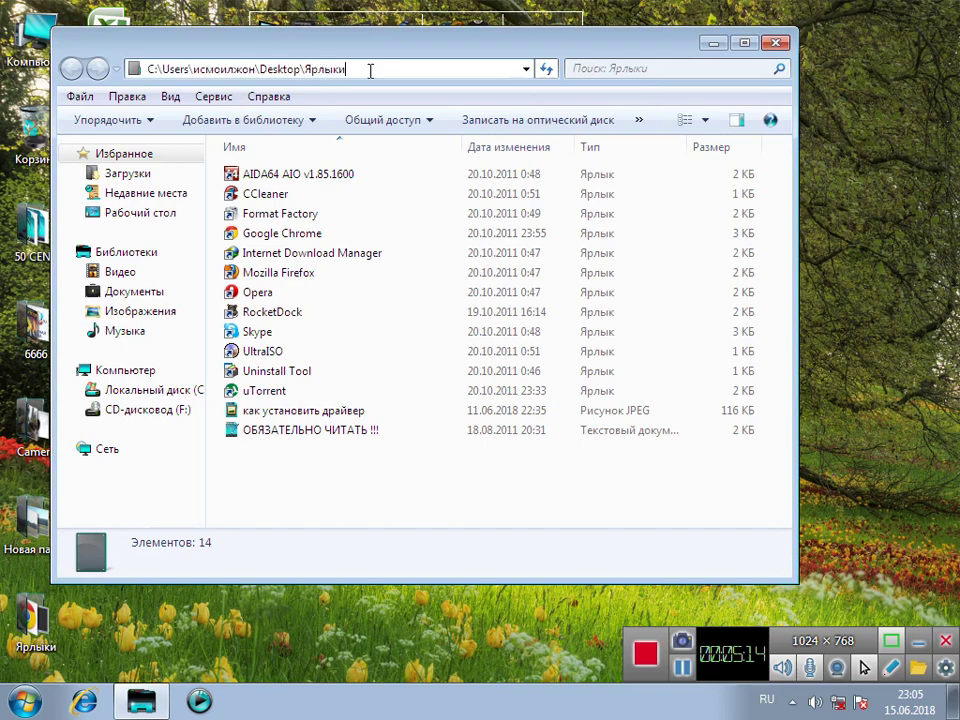
click(406, 213)
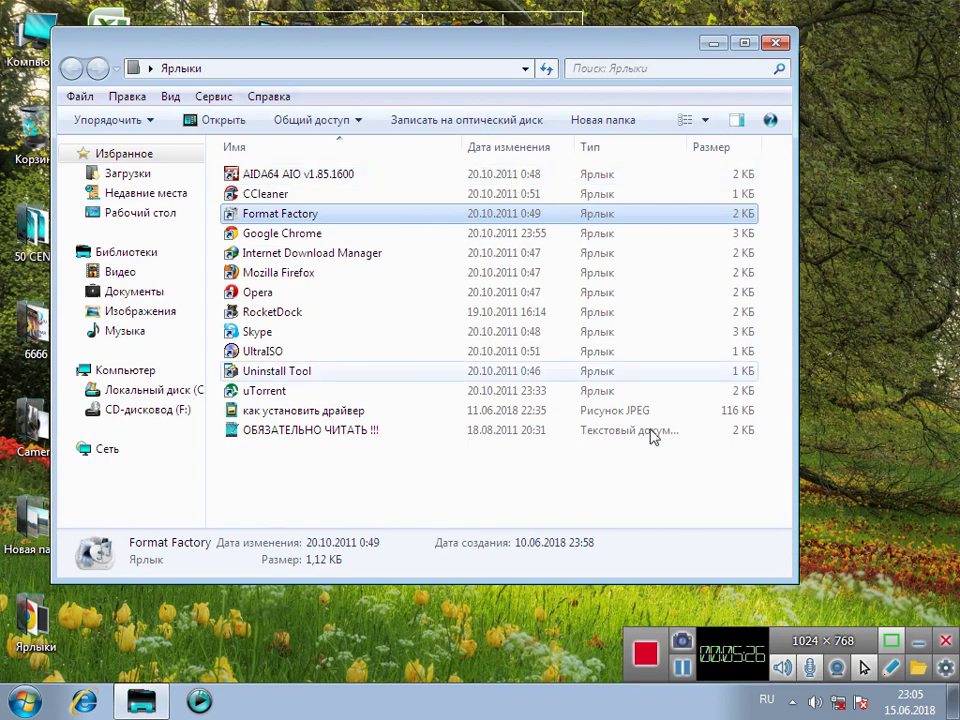
Step: Maximize the Ярлыки folder window and display its contents as extra large icons
click(744, 43)
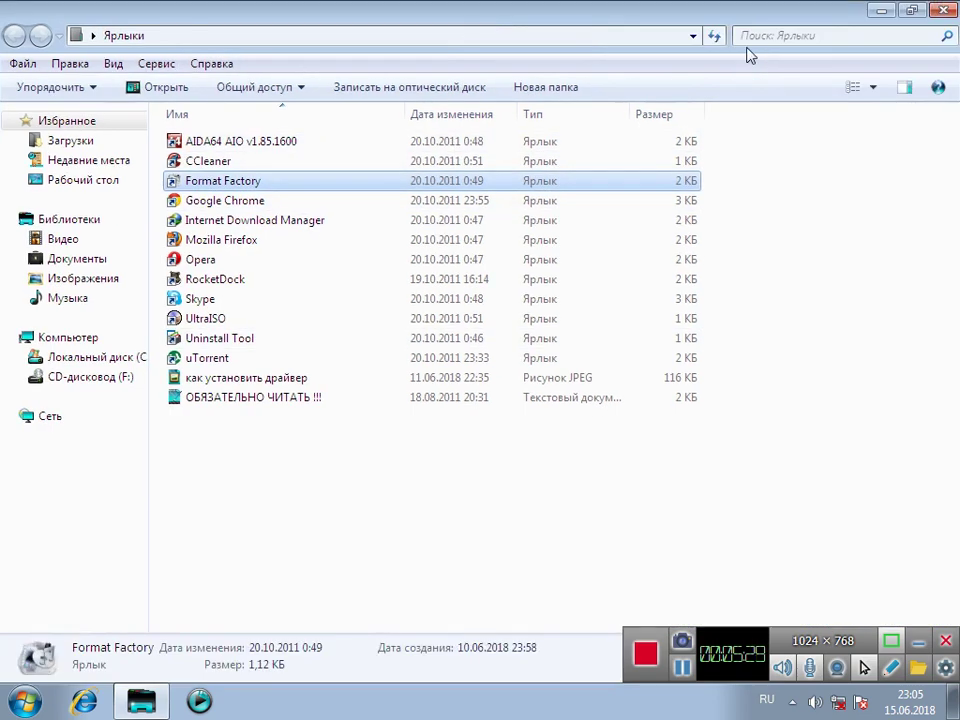
click(873, 89)
click(873, 24)
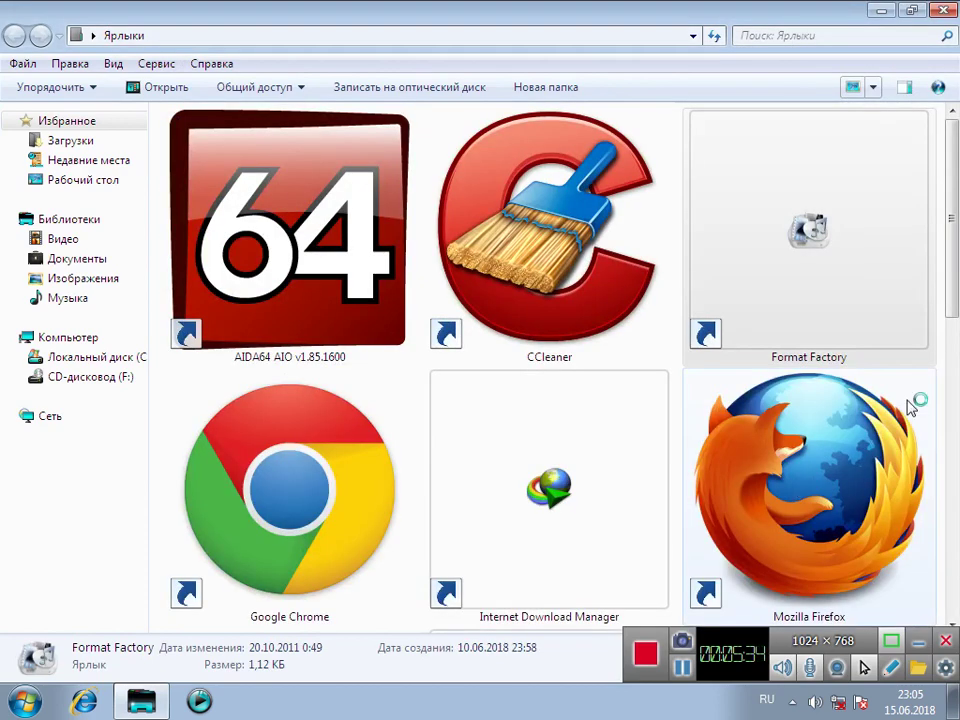
Step: Look through all the extra large icons in the Ярлыки folder, from the first row to the last
drag(943, 237, 922, 595)
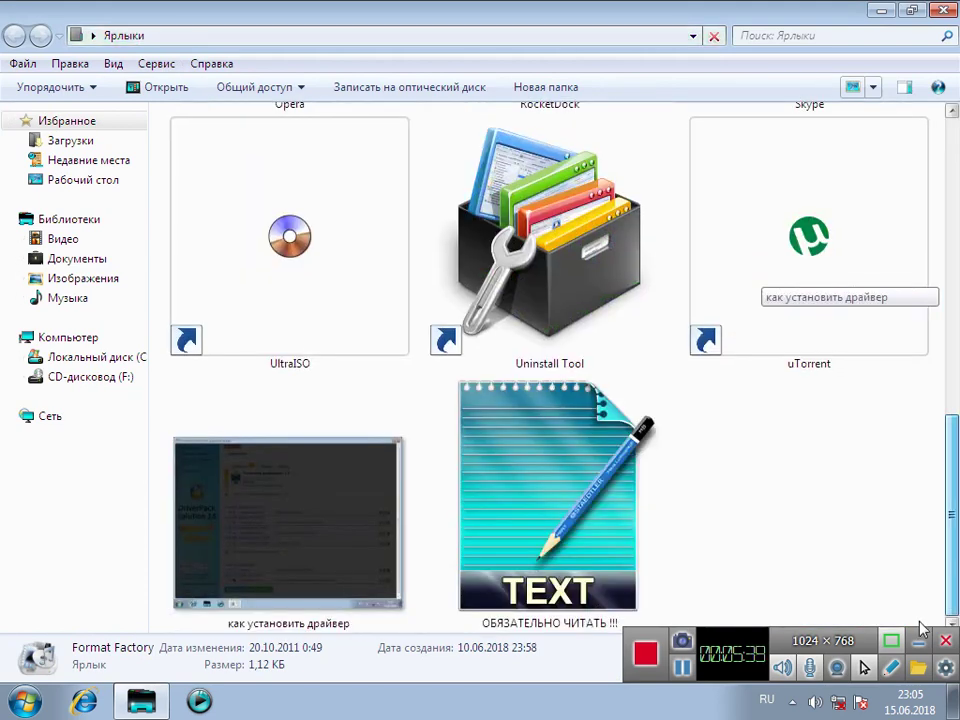
click(828, 543)
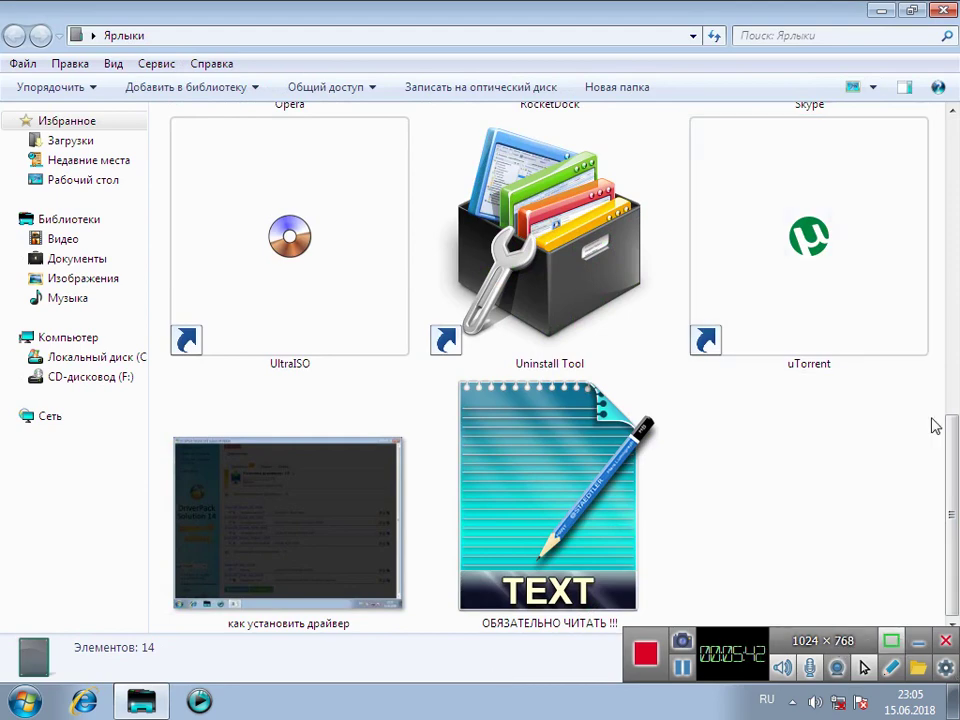
scroll(902, 443, up, 5)
scroll(862, 410, down, 5)
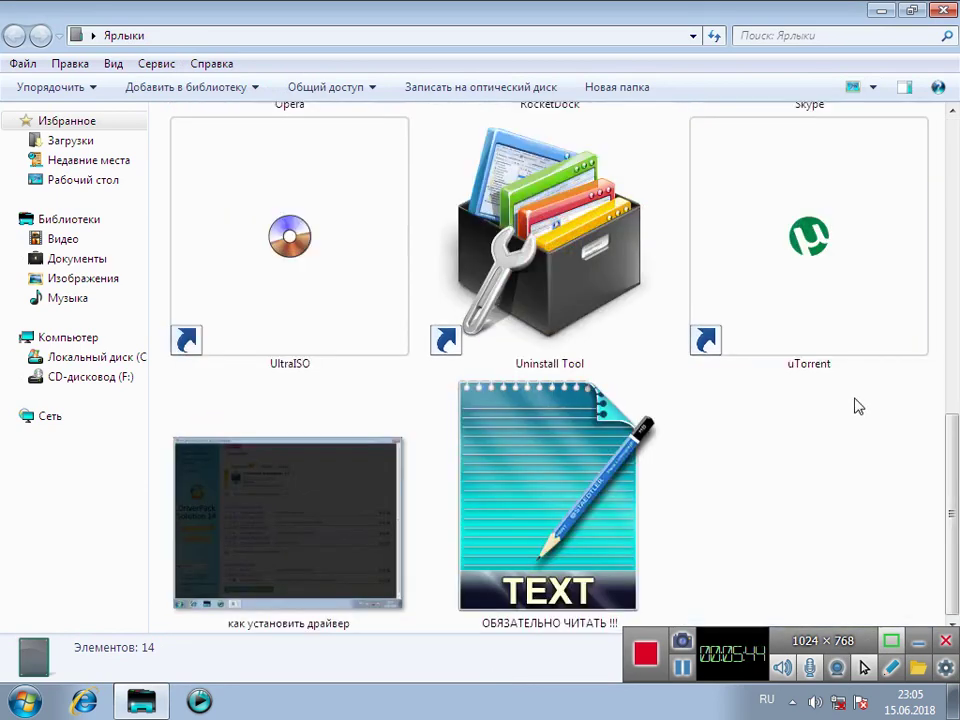
scroll(857, 403, up, 5)
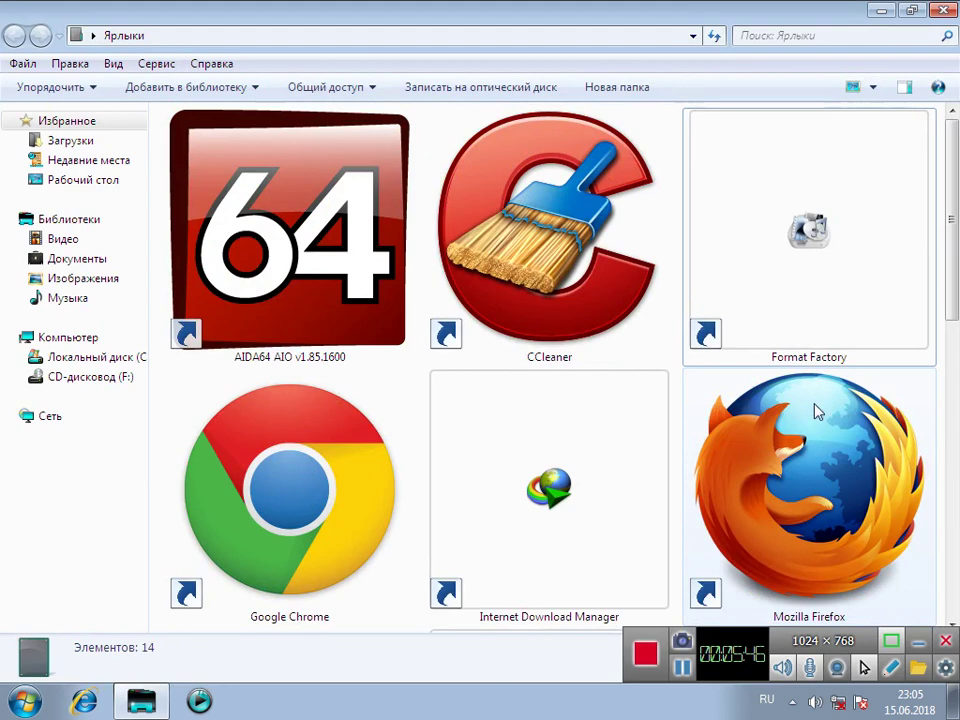
scroll(720, 425, down, 5)
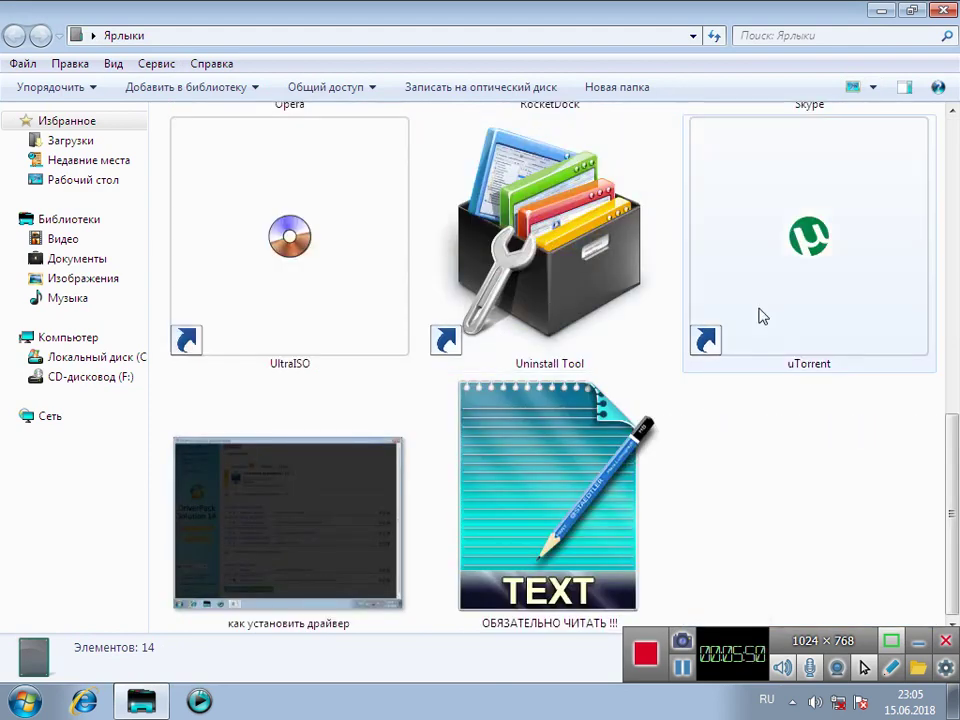
Step: Restore the Ярлыки window from full screen and reduce both its height and its width
click(911, 10)
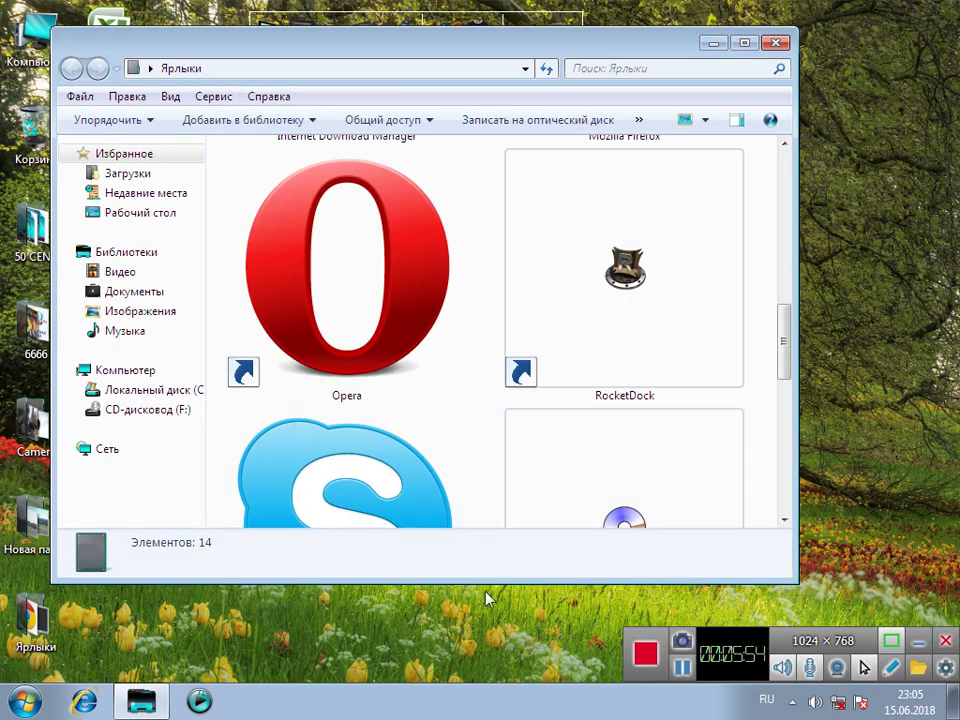
drag(503, 578, 537, 411)
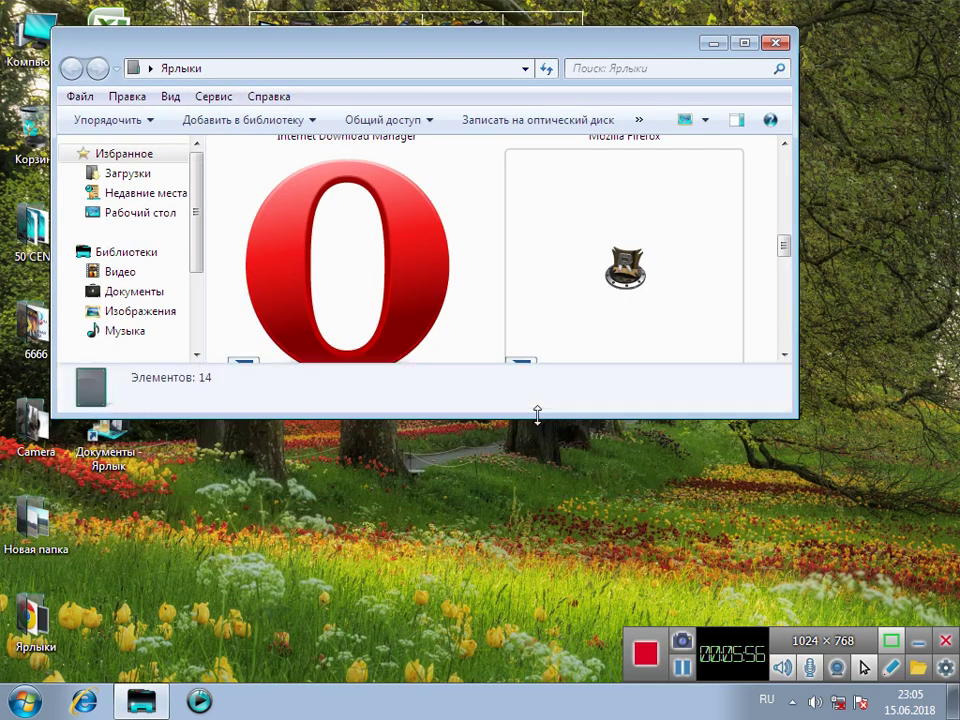
drag(797, 284, 600, 284)
Step: Display the Ярлыки folder's contents as a table (Таблица) and try out the horizontal and vertical scrolling
click(510, 120)
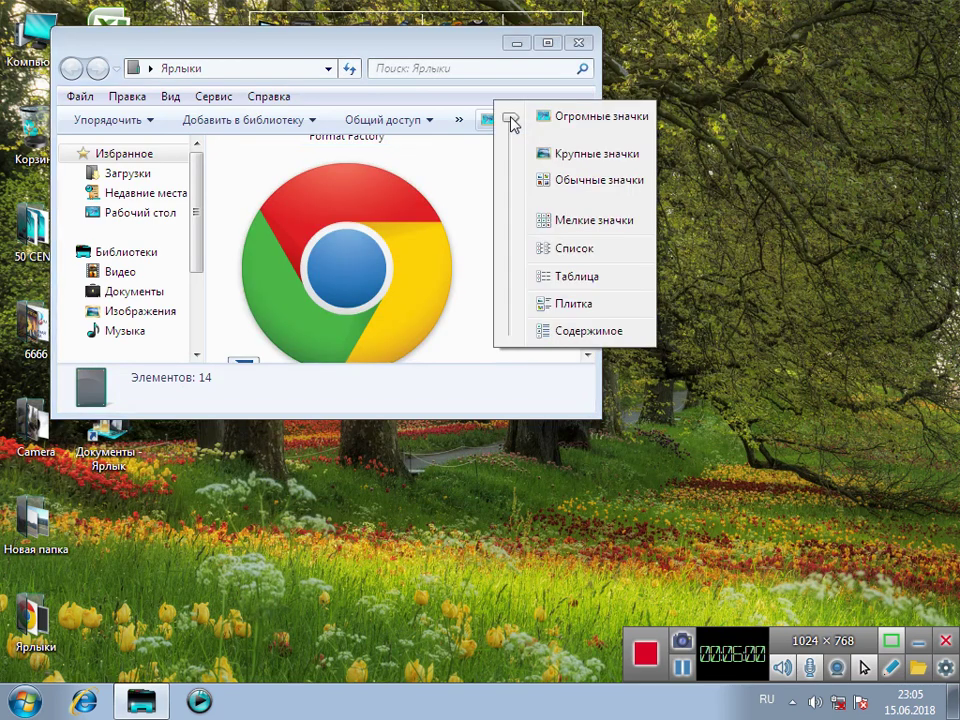
click(596, 284)
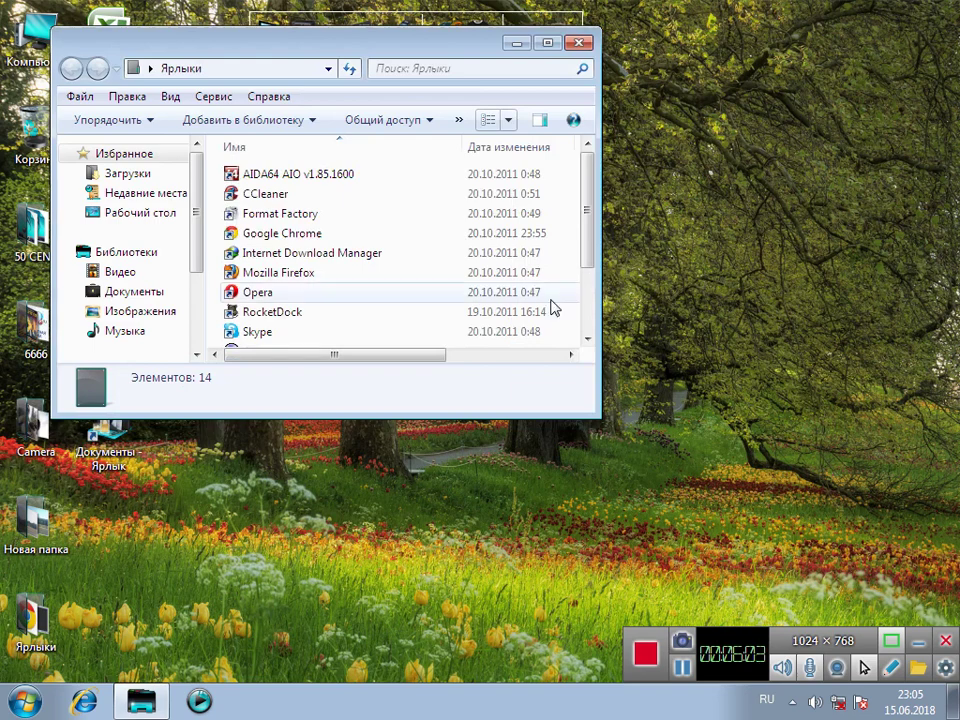
drag(377, 355, 296, 352)
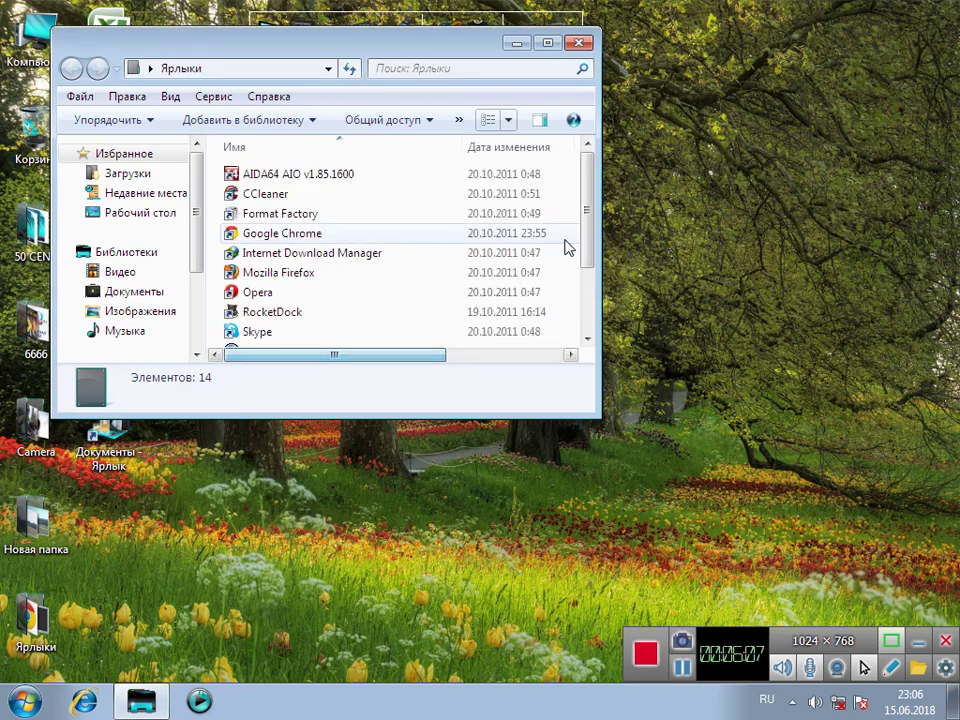
mouse_move(587, 215)
mouse_down()
mouse_move(591, 294)
mouse_move(587, 215)
mouse_up()
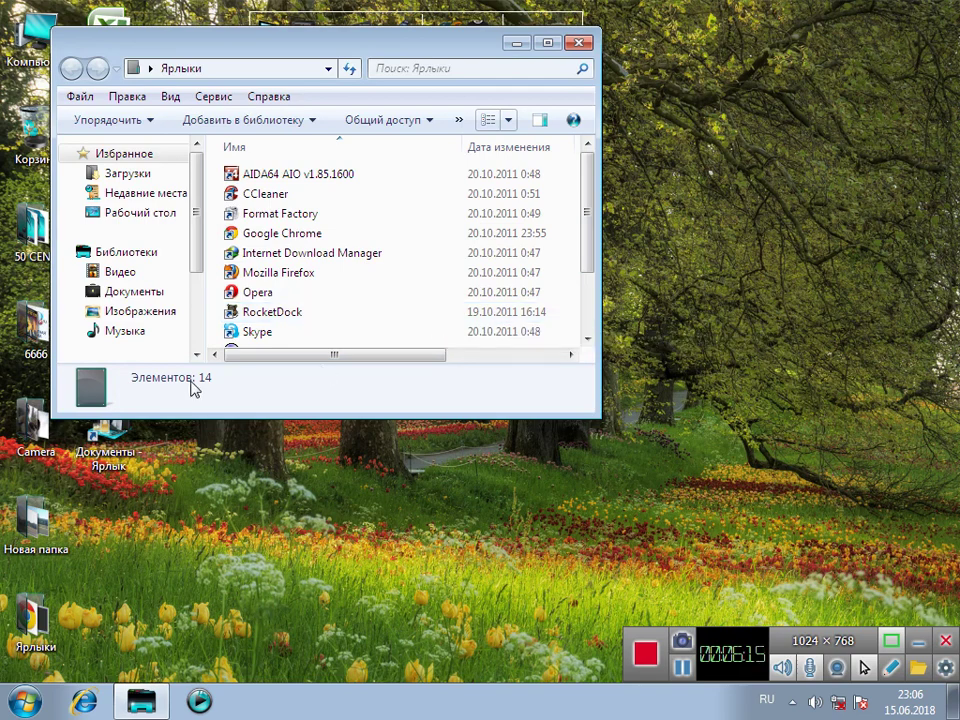
Step: Select all items in the Ярлыки folder, toggle the window to full screen and back, and close it
click(358, 306)
key(ctrl+a)
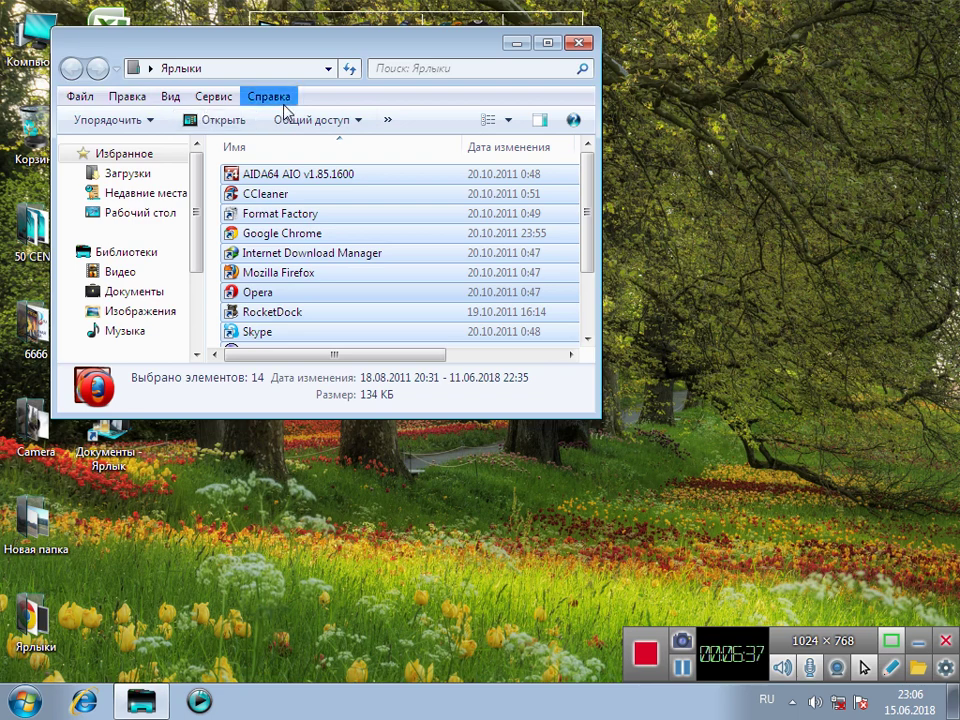
click(547, 43)
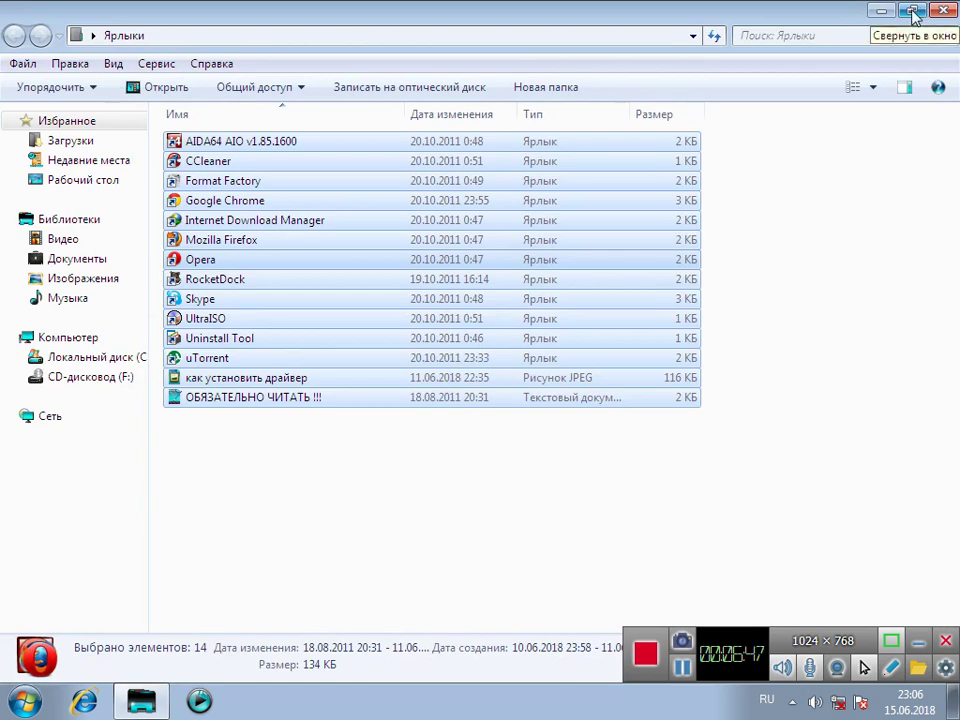
click(912, 12)
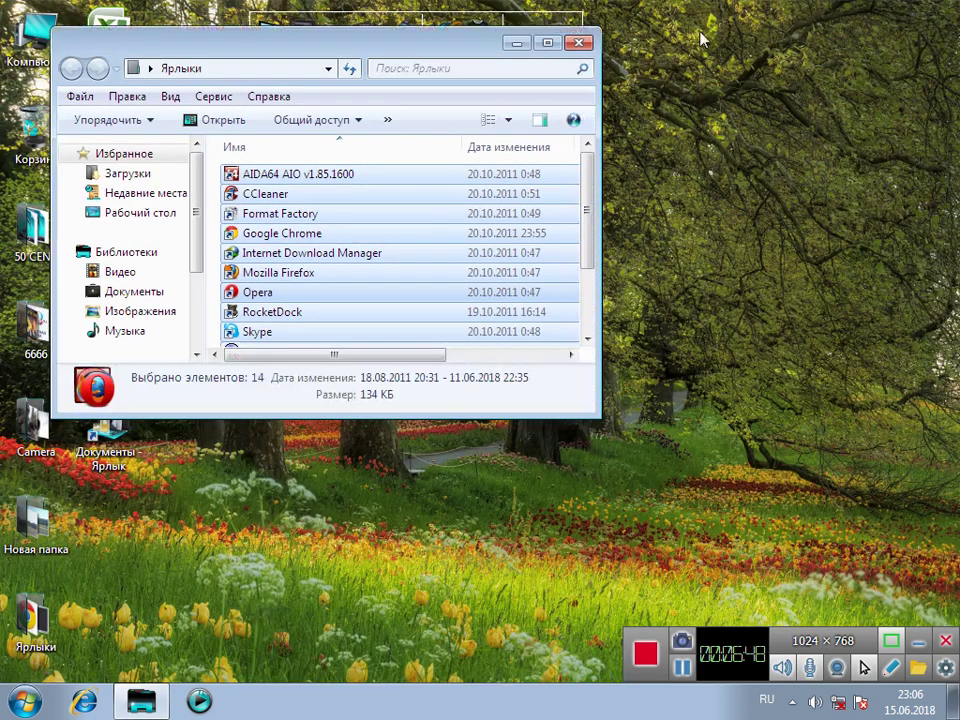
click(580, 43)
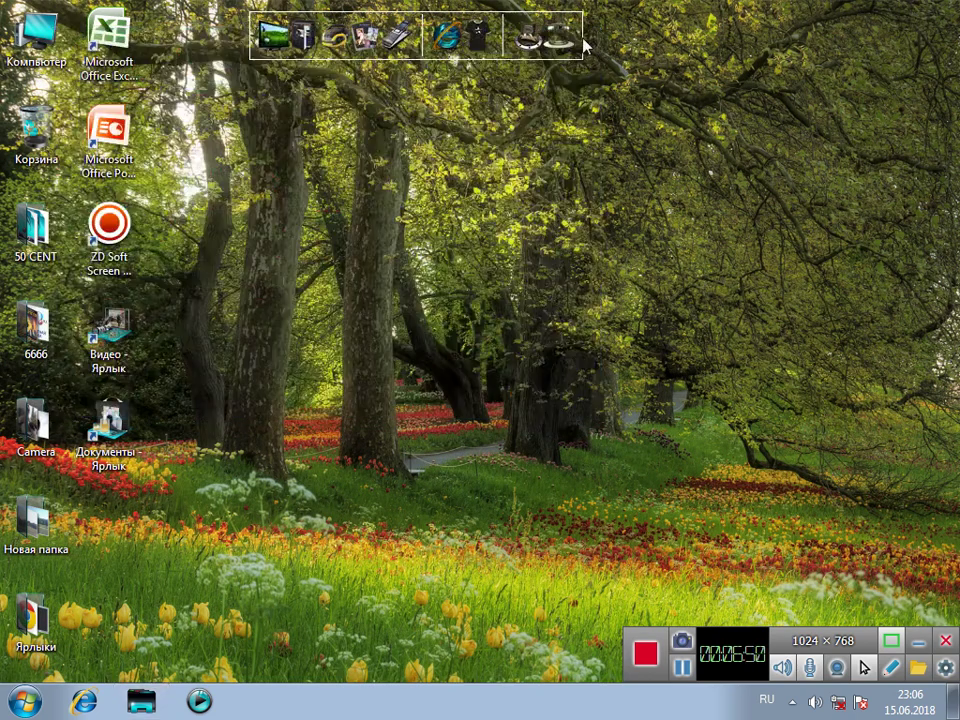
Step: Refresh the desktop twice and close the Camera folder window
right_click(720, 123)
click(742, 175)
right_click(385, 233)
click(428, 278)
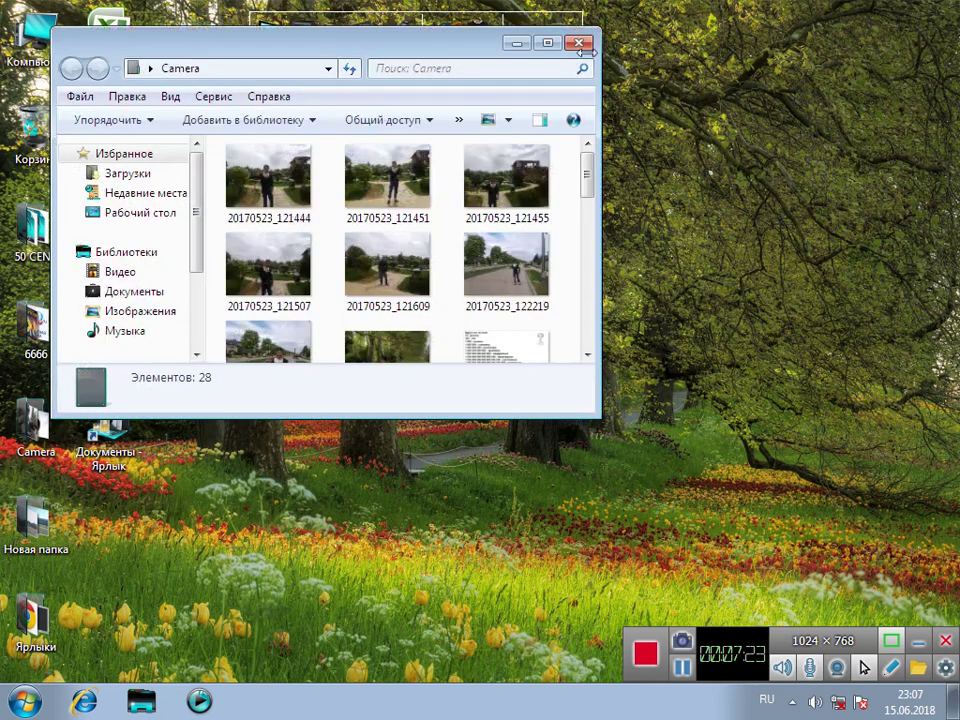
click(574, 41)
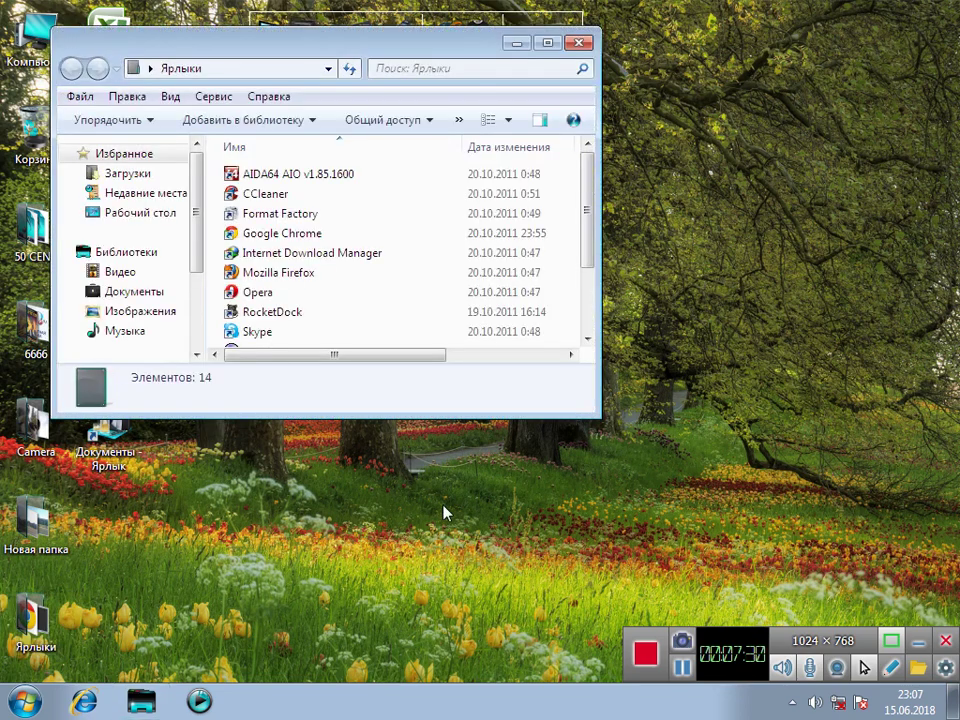
click(170, 97)
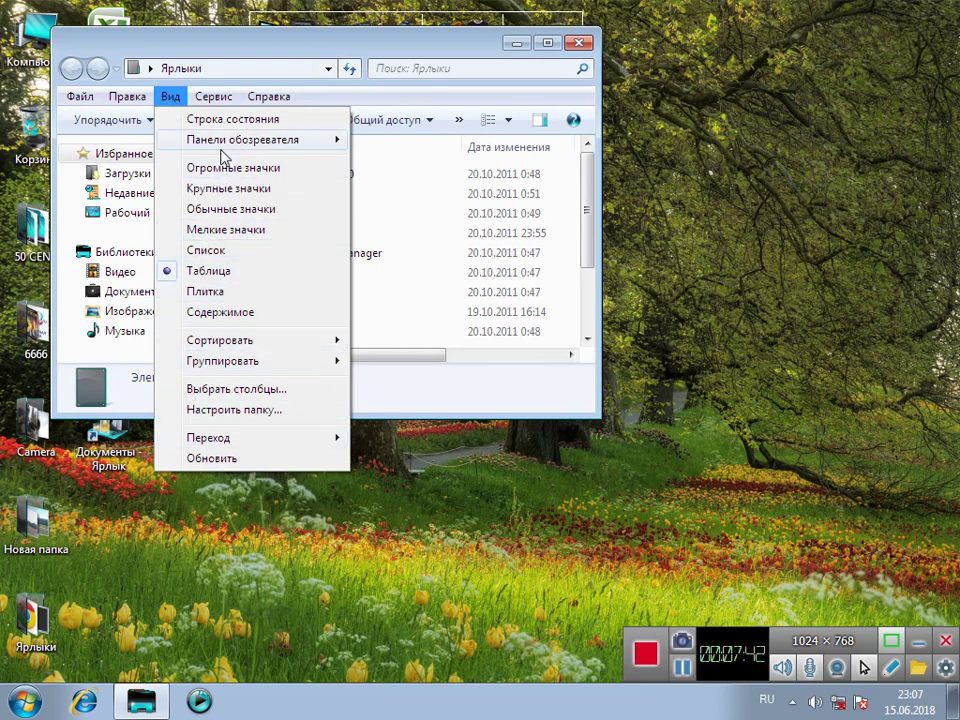
mouse_move(270, 137)
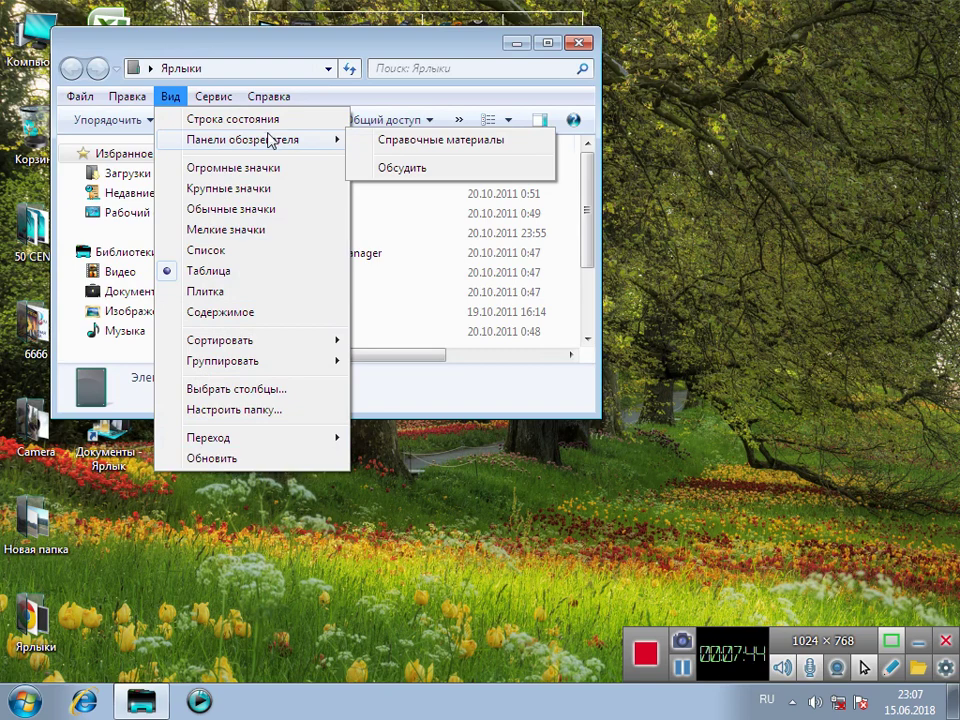
click(126, 121)
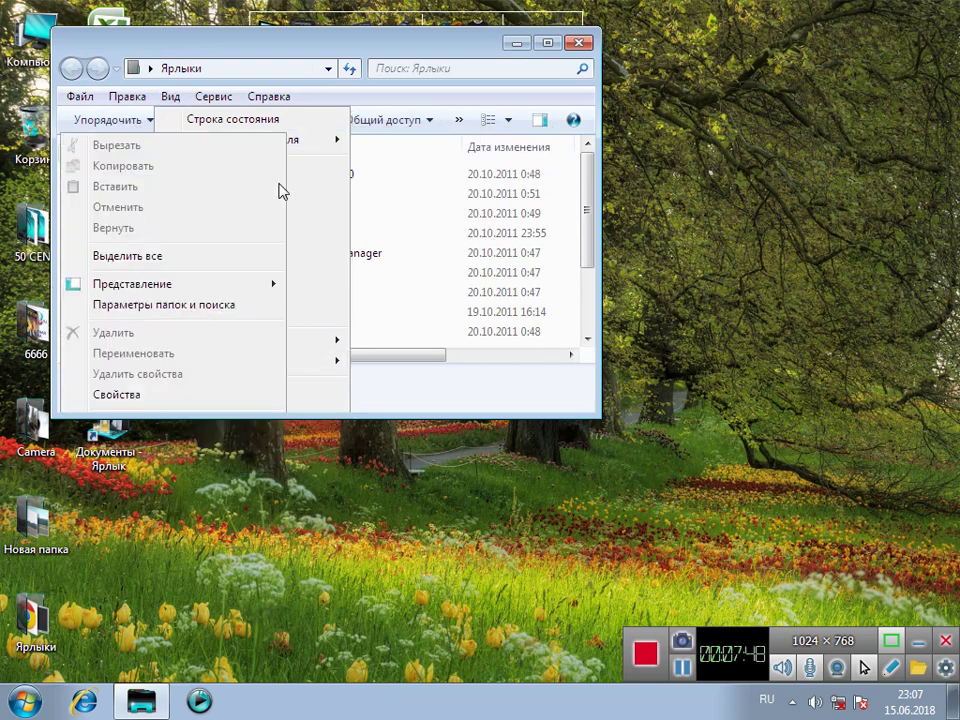
click(345, 189)
Step: Set the folder options to show hidden files, folders and drives (Показывать скрытые файлы, папки и диски), applying the change
click(131, 121)
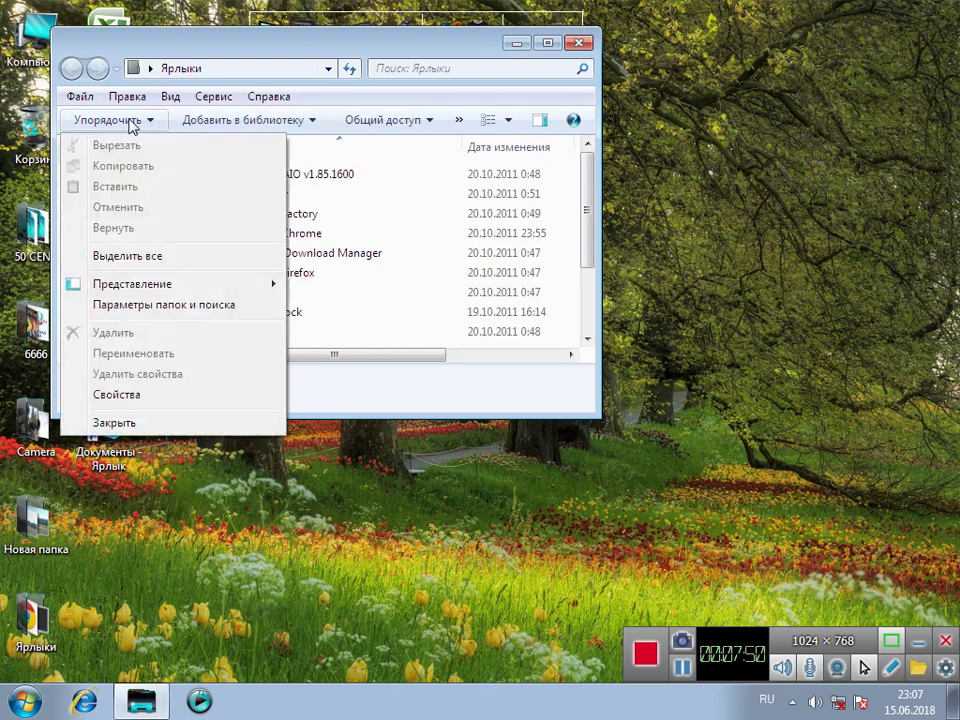
click(156, 305)
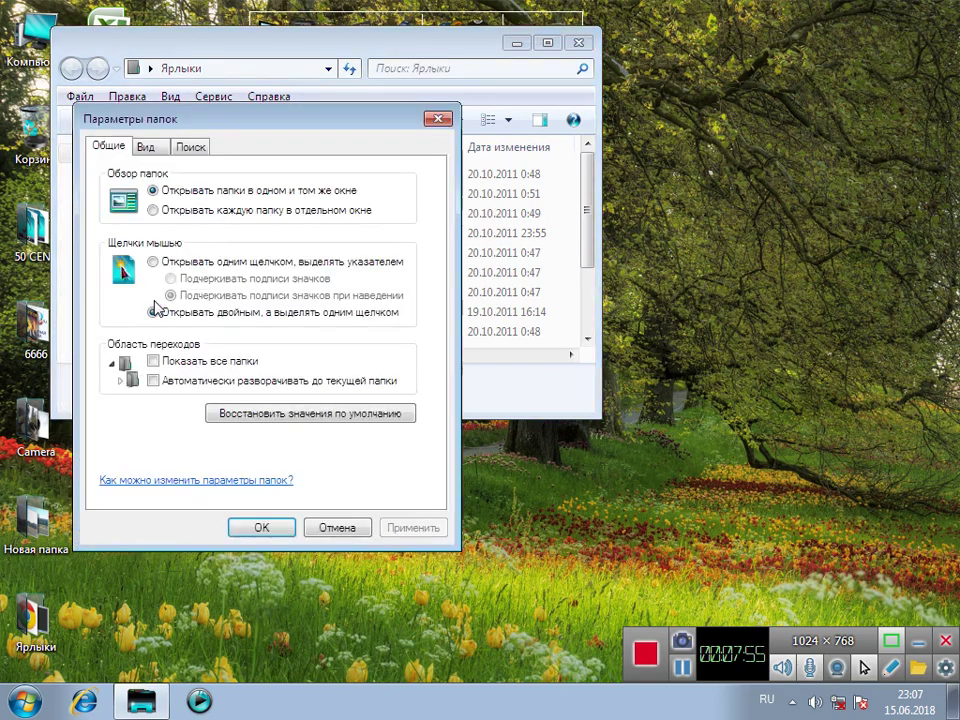
click(147, 148)
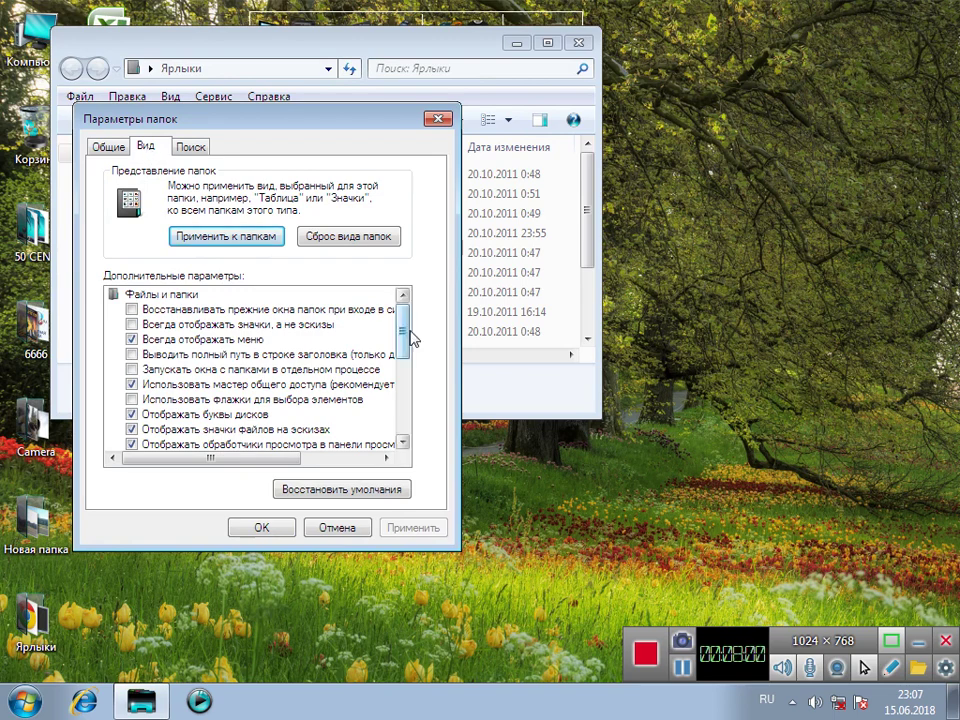
drag(404, 330, 406, 404)
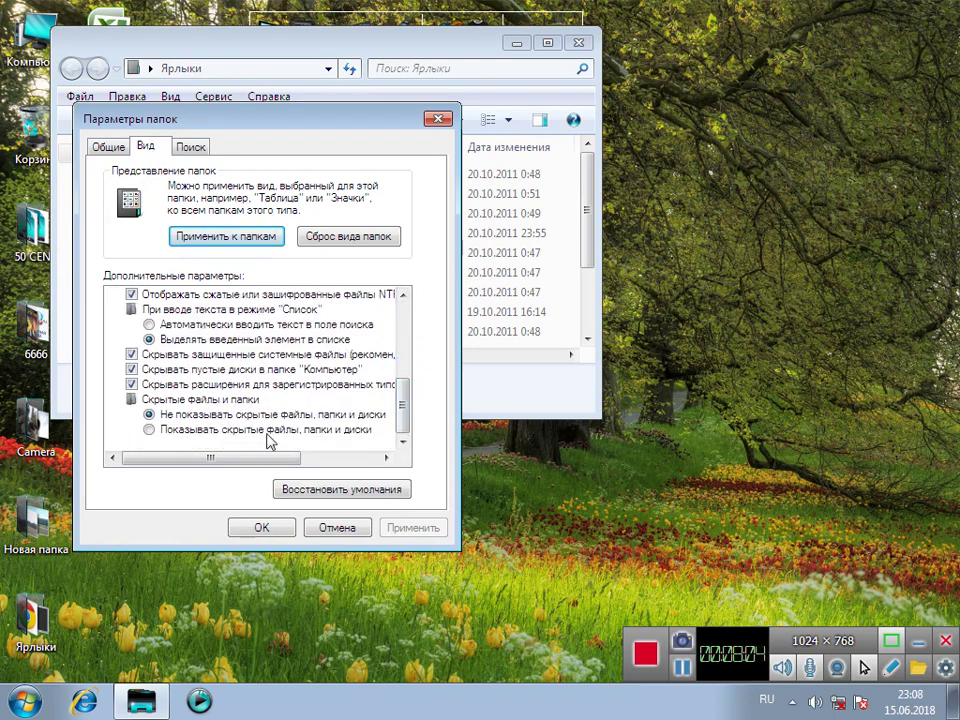
click(246, 432)
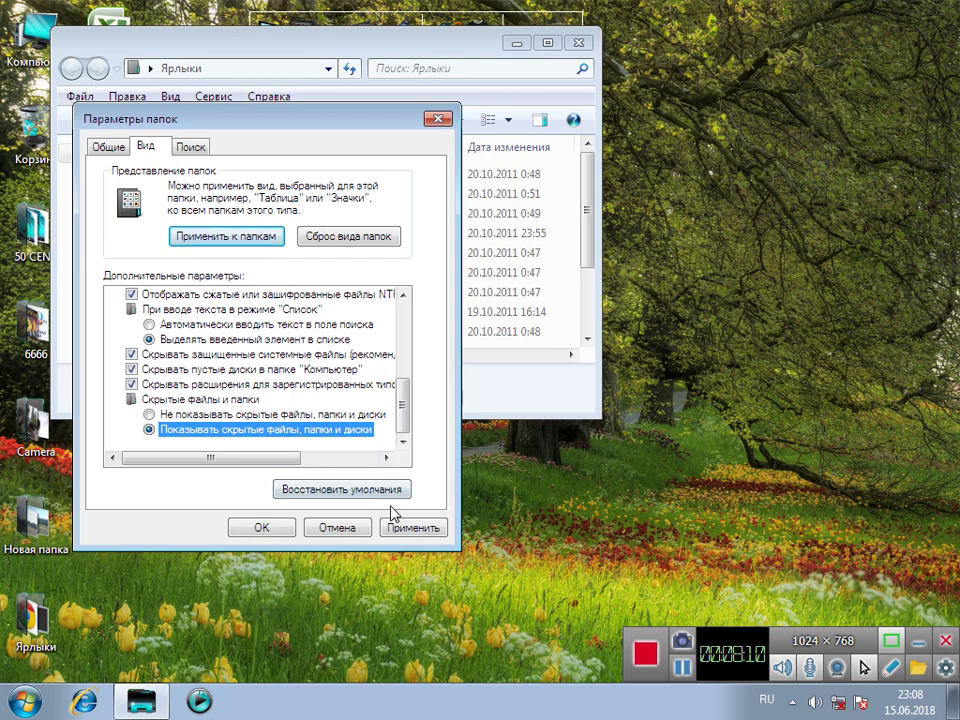
click(413, 530)
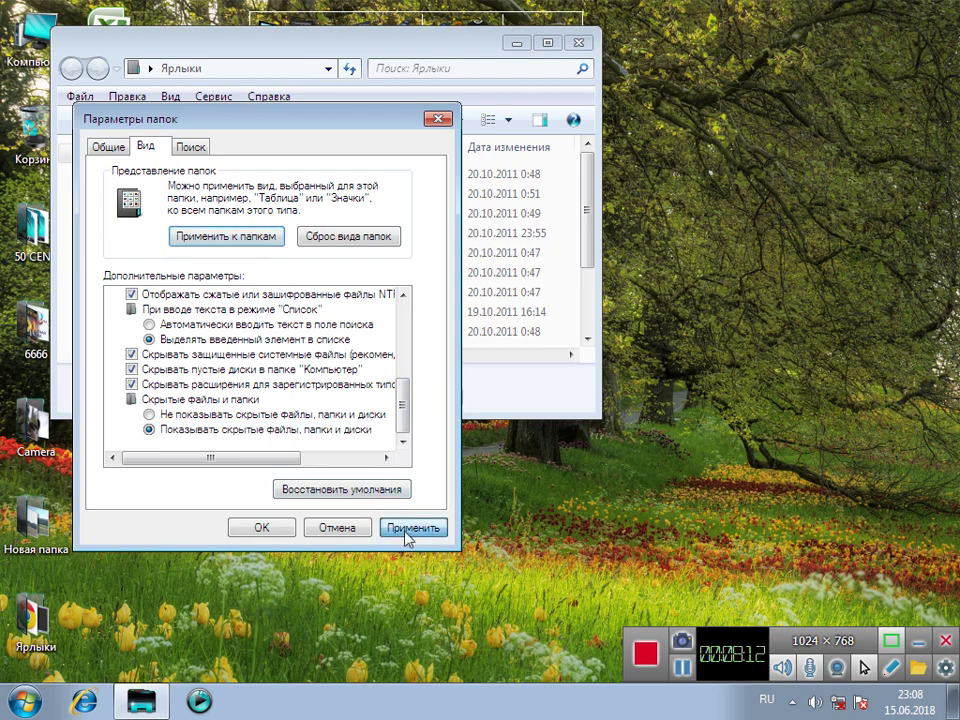
click(263, 528)
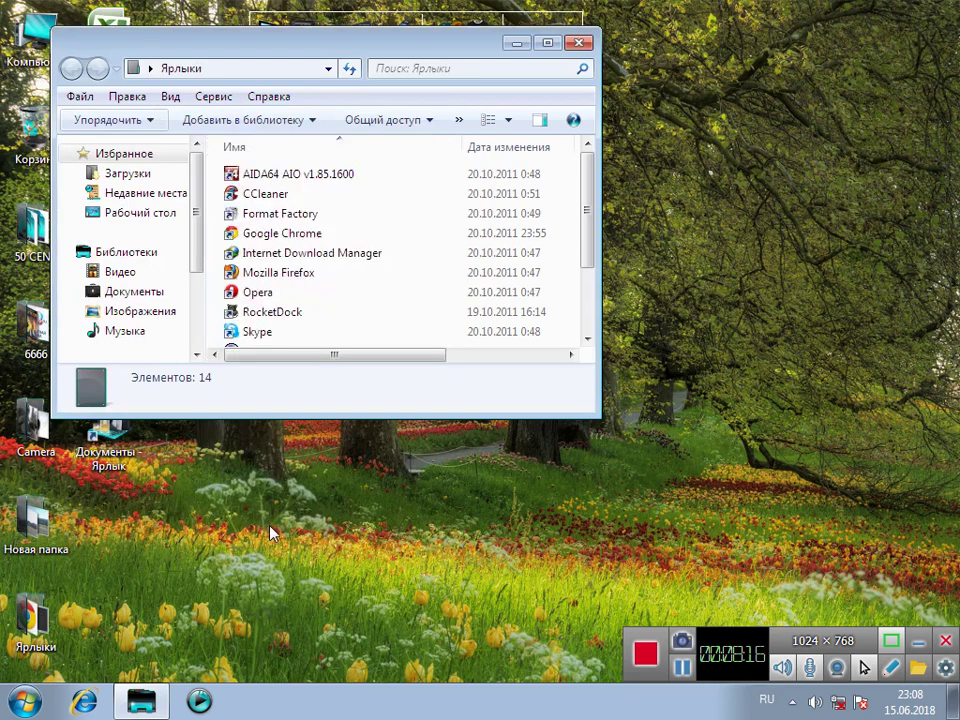
Step: Look through the Ярлыки folder's list for hidden items and close the window
click(376, 331)
scroll(372, 330, down, 2)
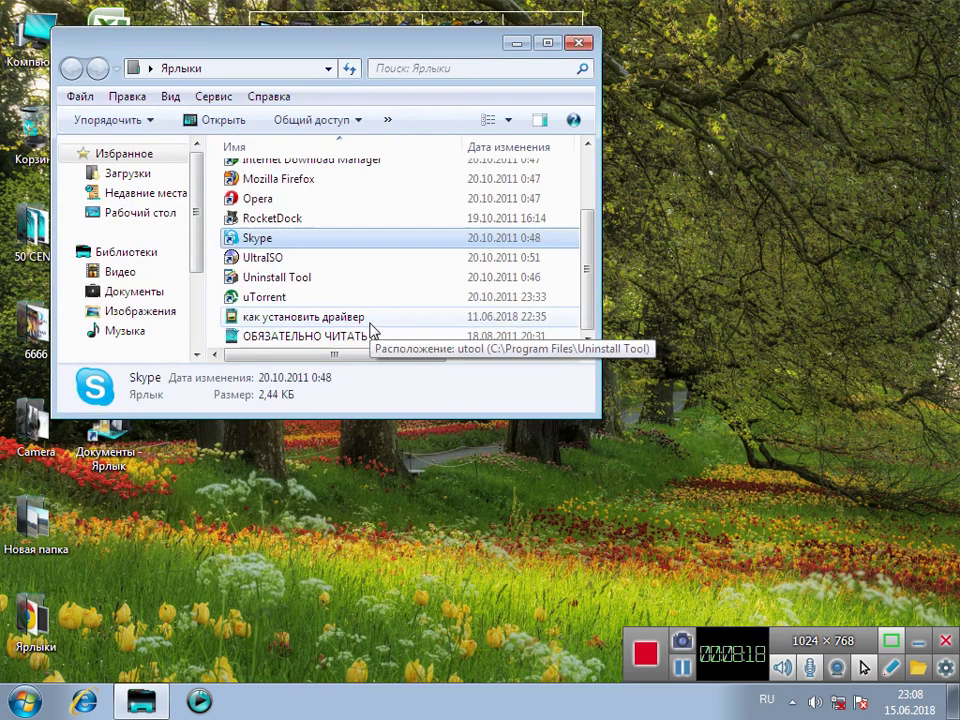
scroll(370, 330, up, 2)
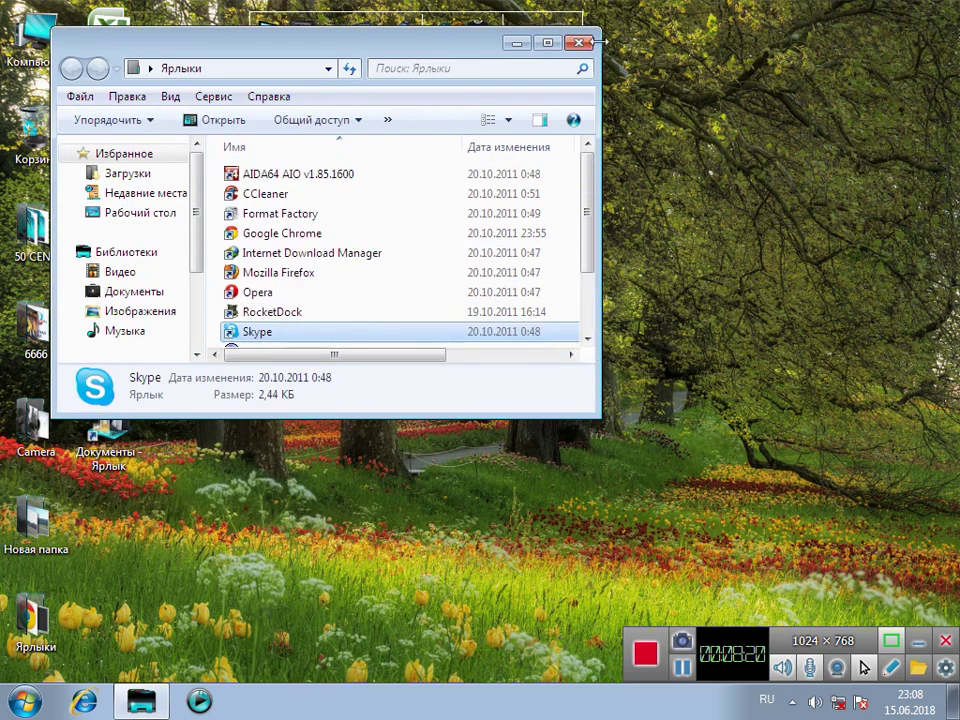
click(578, 42)
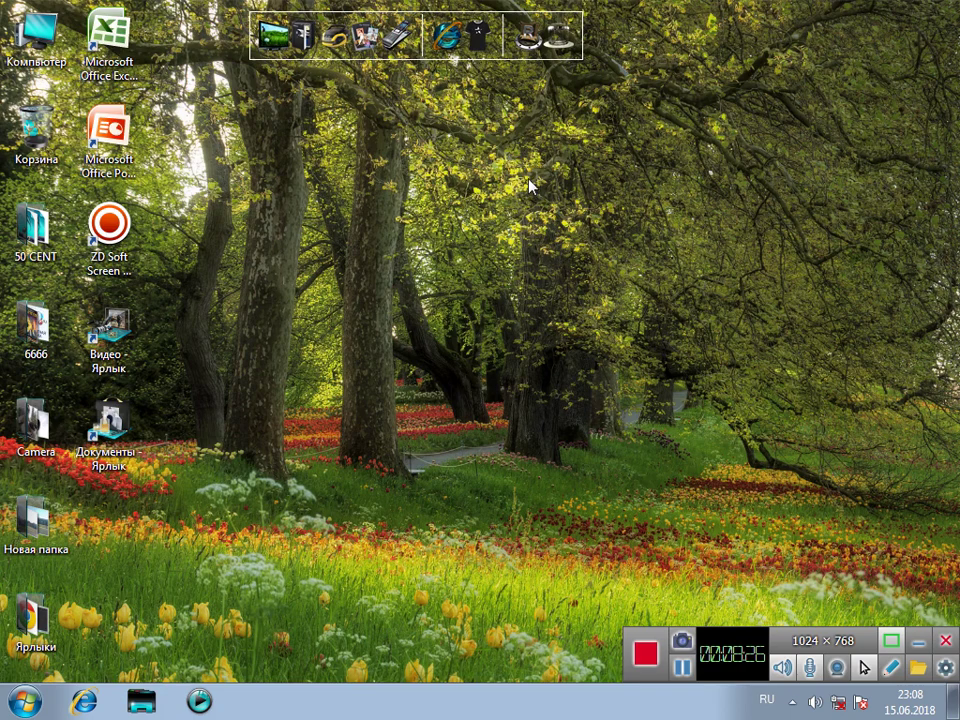
Step: Open the 6666 folder from the desktop, show its files as large icons (Крупные значки) and maximize the window
double_click(33, 328)
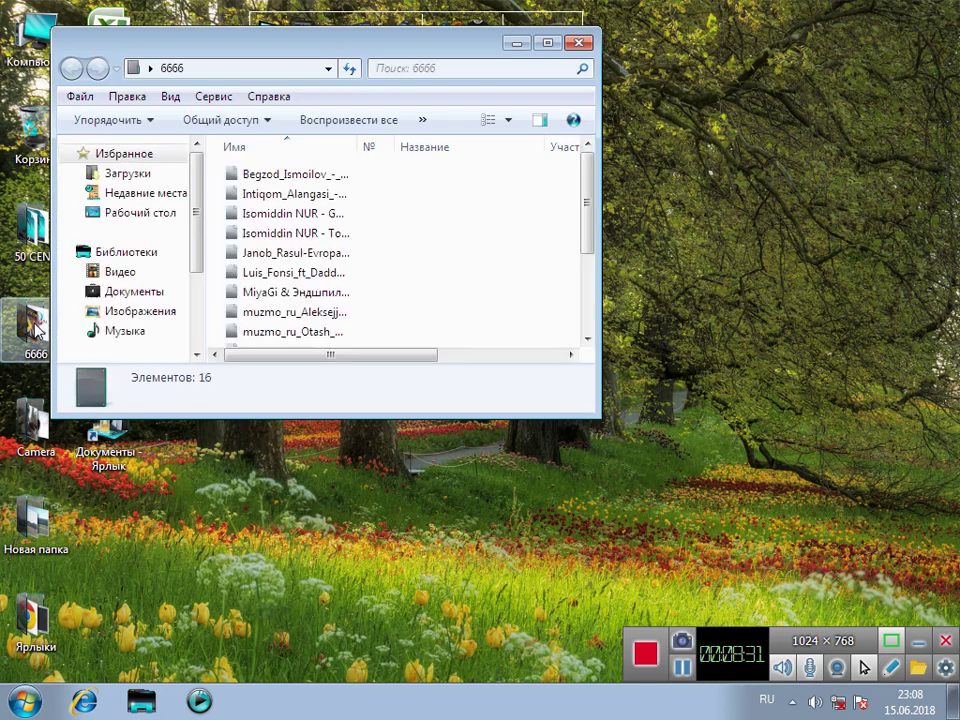
click(509, 121)
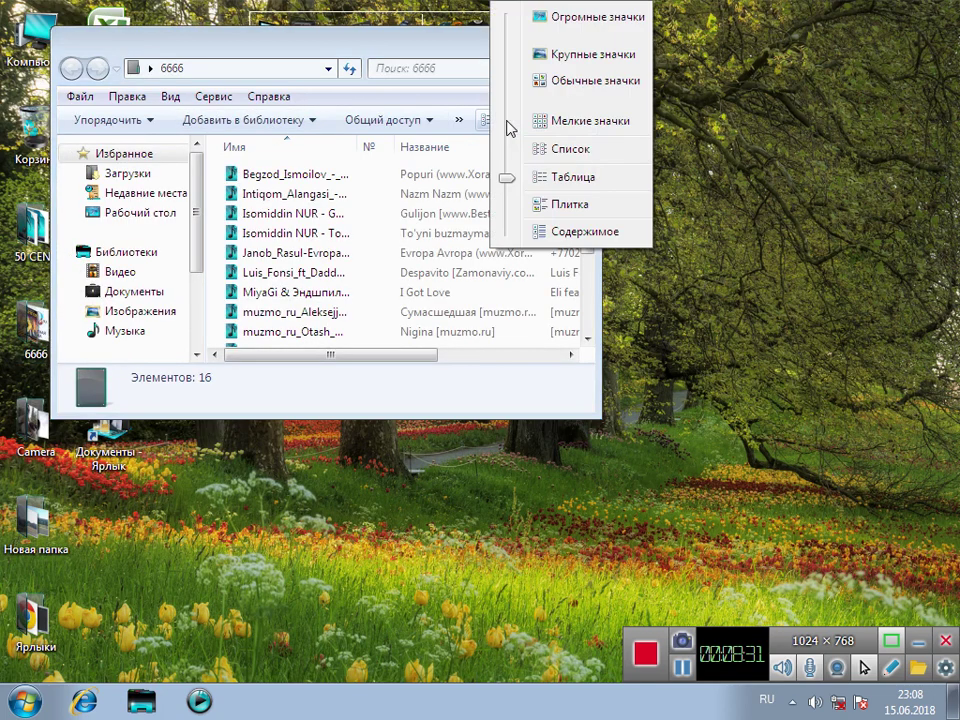
click(551, 58)
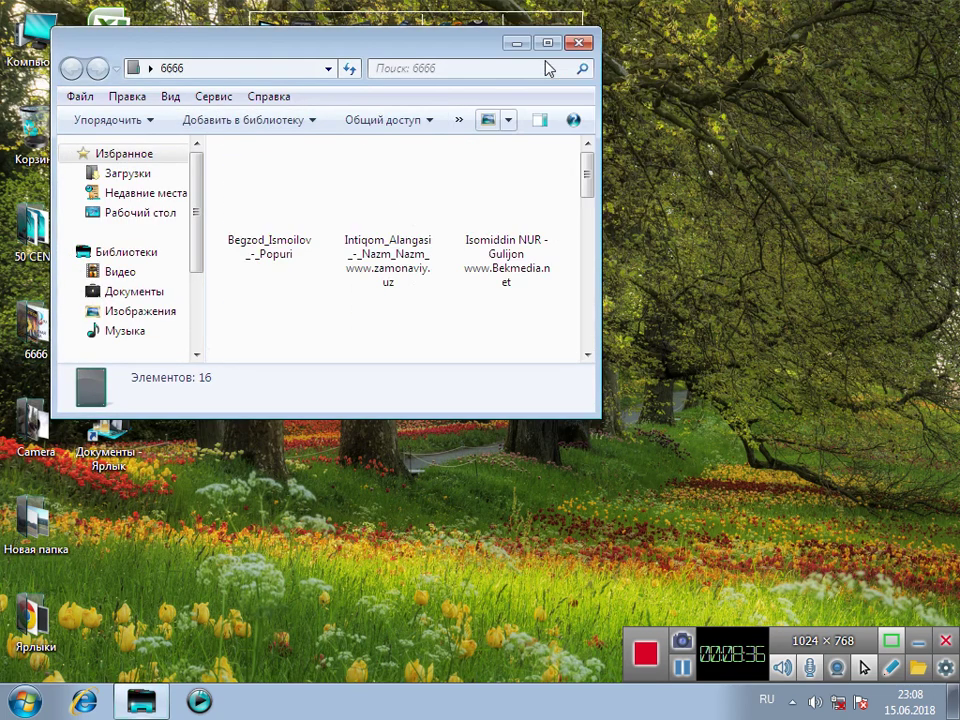
click(547, 44)
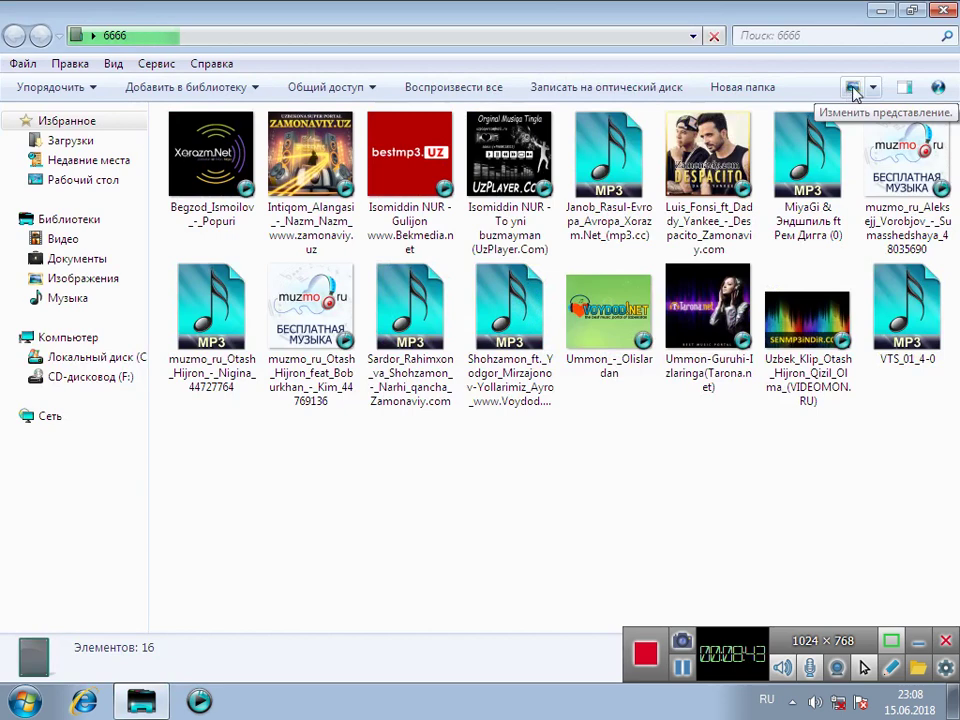
Step: Switch the 6666 folder to huge icons (Огромные значки) and look through the track covers
click(872, 89)
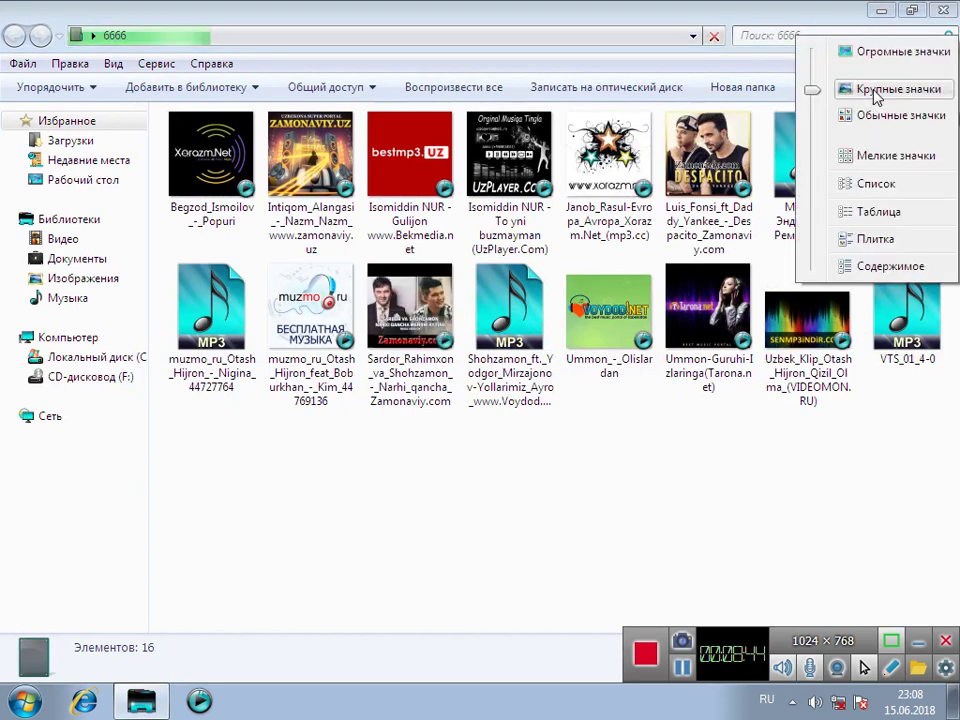
click(867, 55)
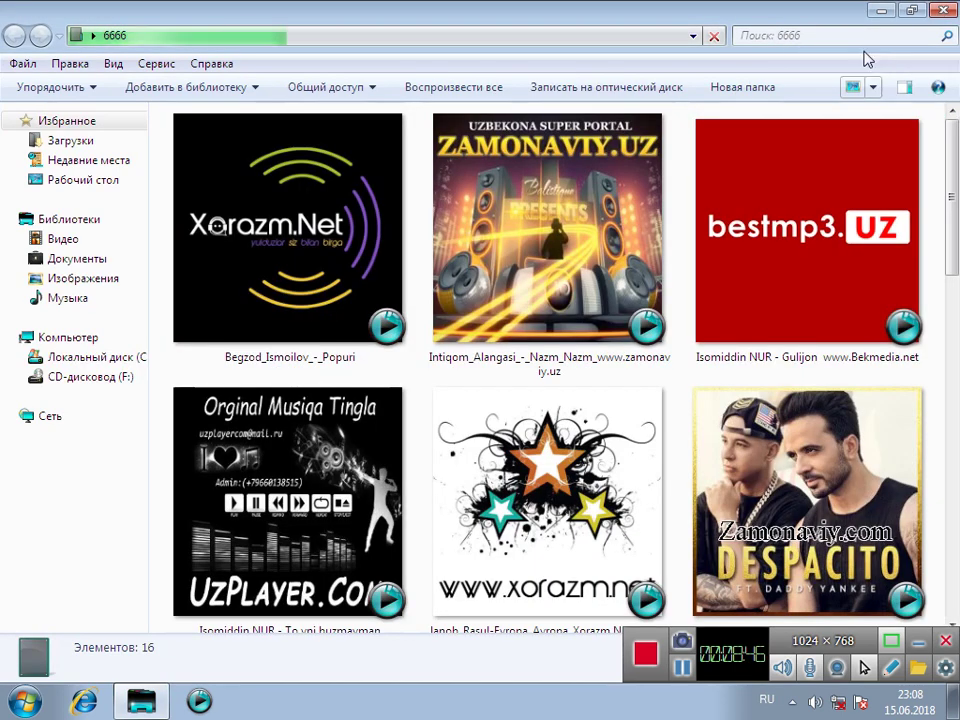
click(673, 193)
scroll(673, 193, down, 10)
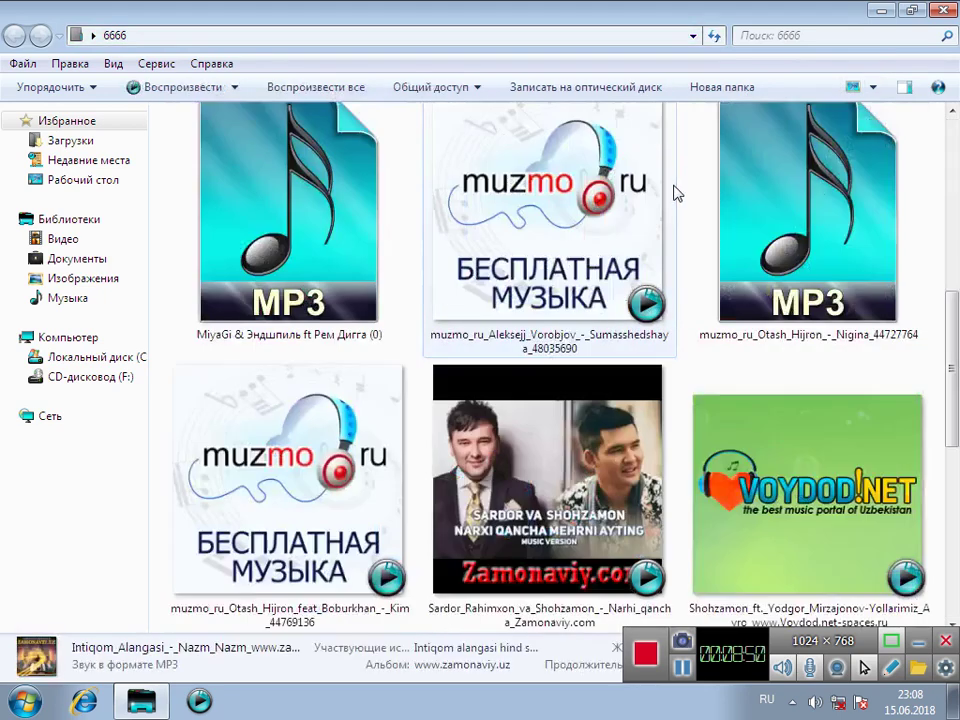
scroll(676, 193, up, 5)
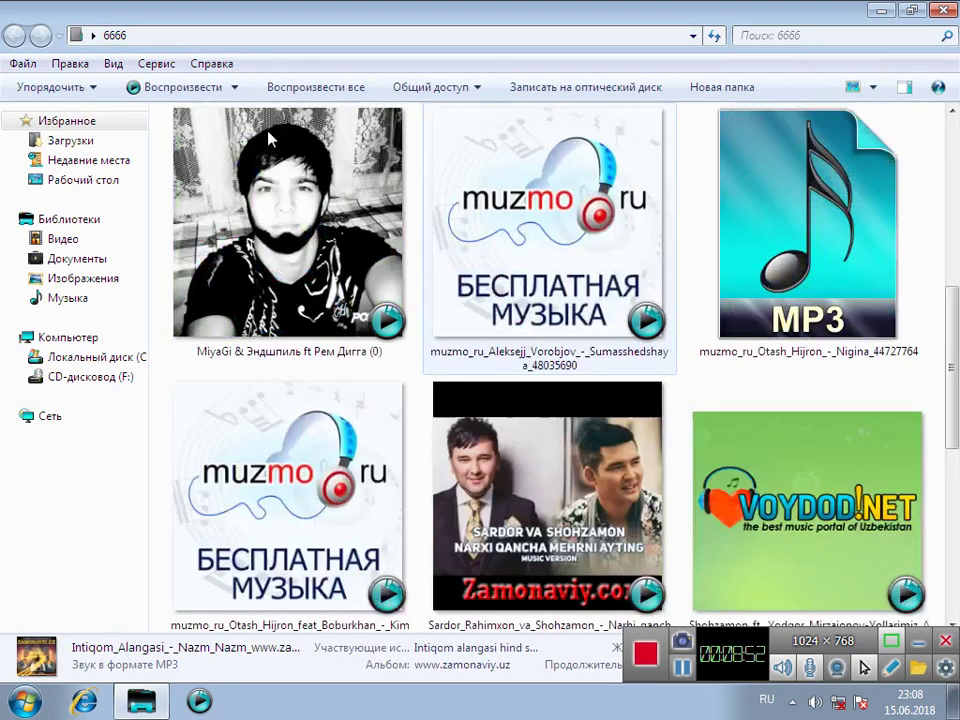
Step: Change the 6666 folder's view to large icons (Крупные значки) and from there to the table view (Таблица)
click(116, 65)
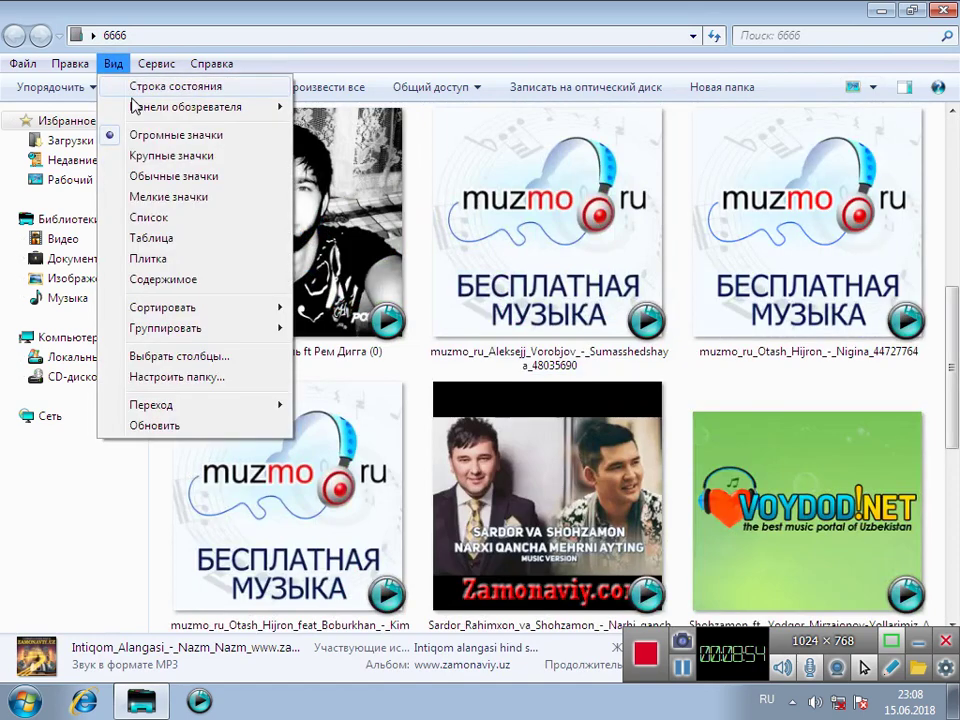
click(210, 157)
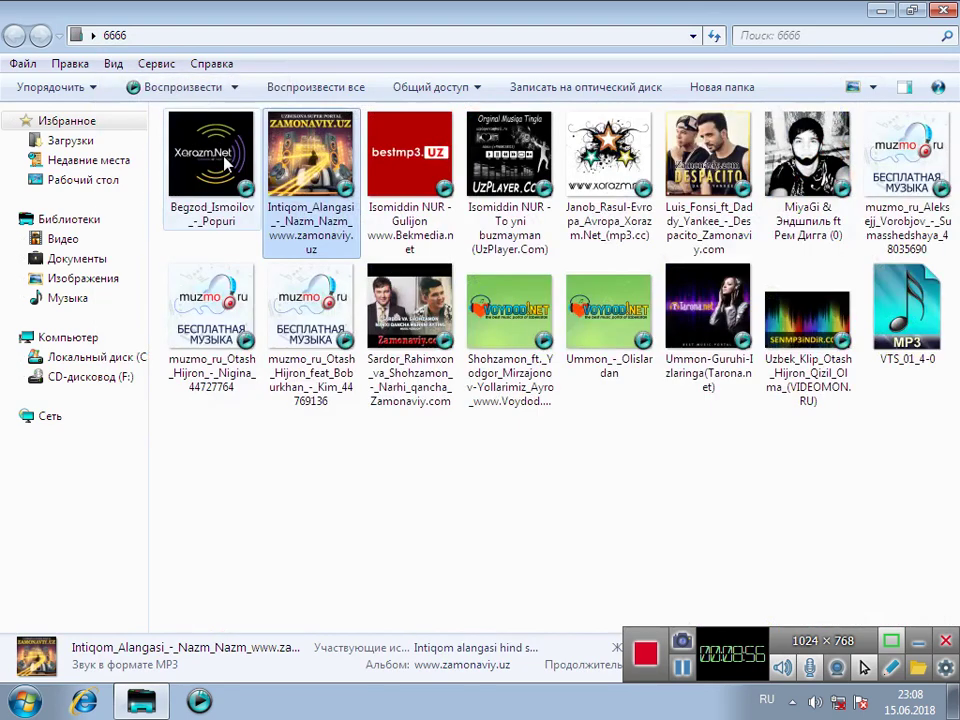
click(113, 66)
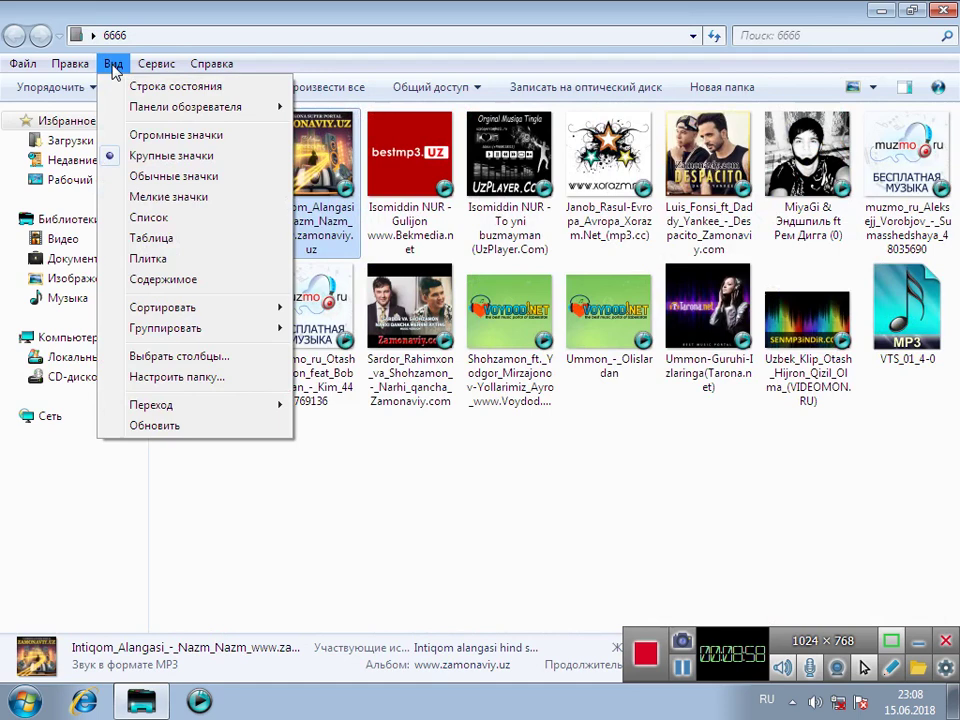
click(199, 238)
click(199, 240)
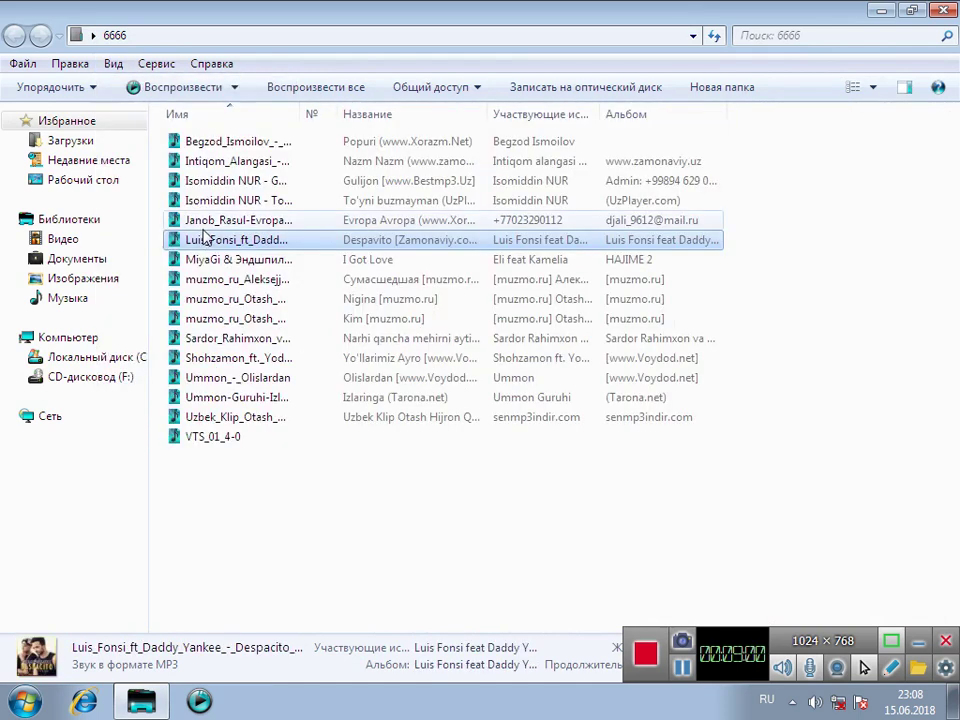
Step: Set the 6666 folder's view back to huge icons (Огромные значки)
click(114, 66)
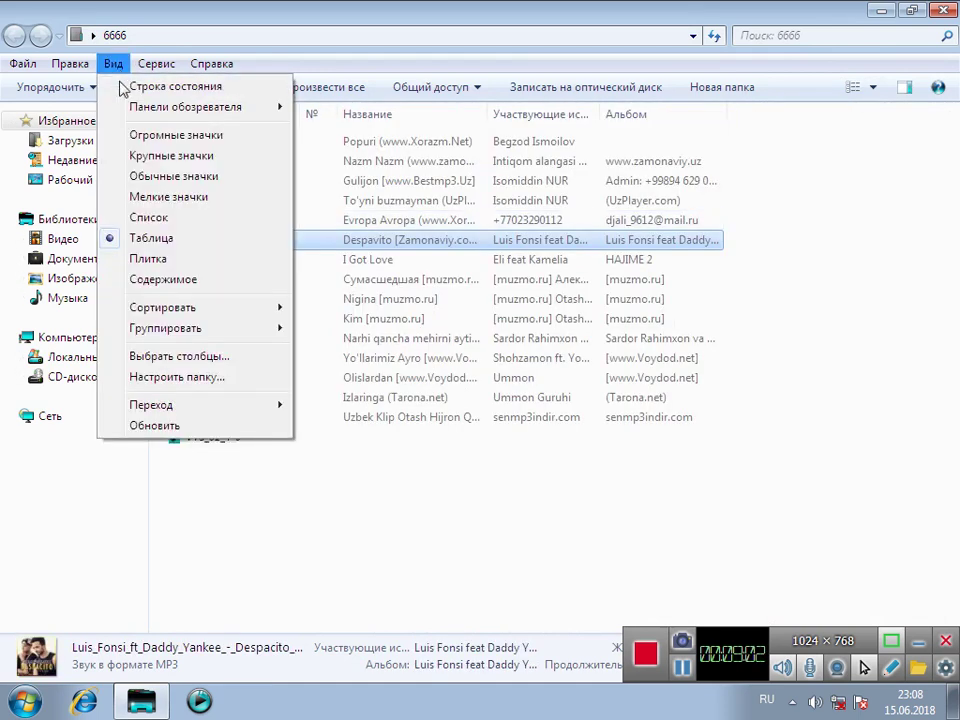
click(157, 136)
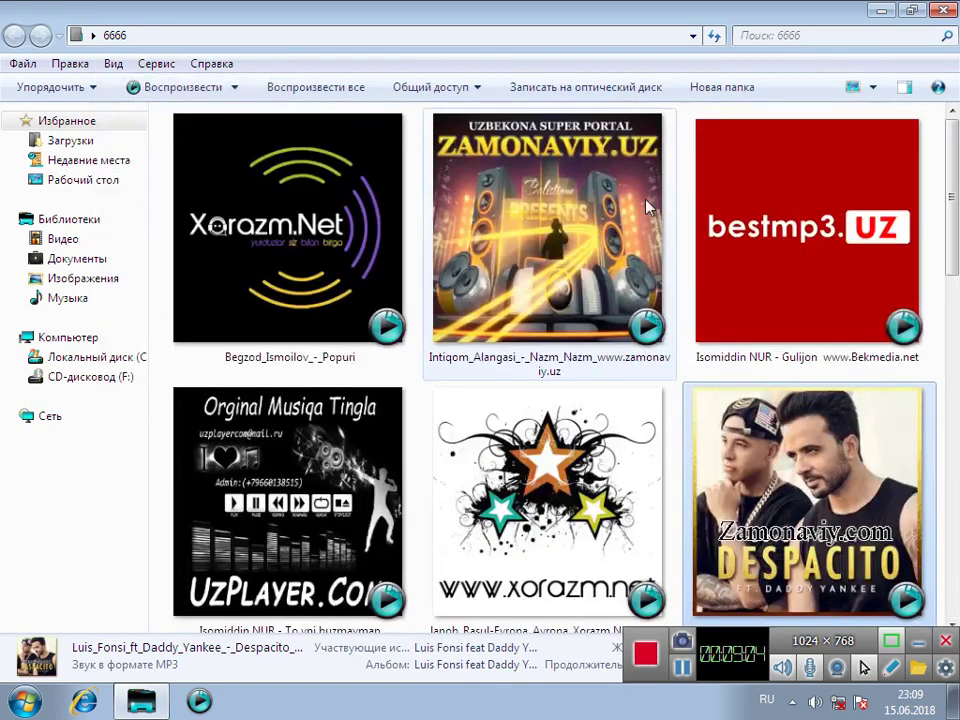
scroll(645, 452, down, 1)
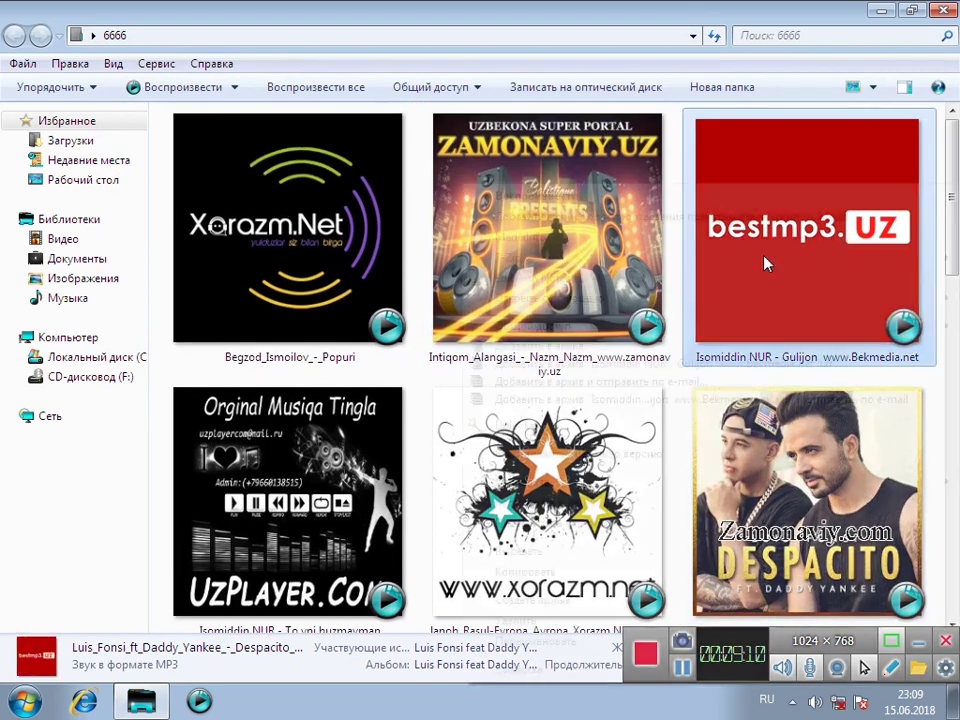
Step: Play the Gulijon track with the red bestmp3.UZ cover and close the 6666 folder window
right_click(765, 263)
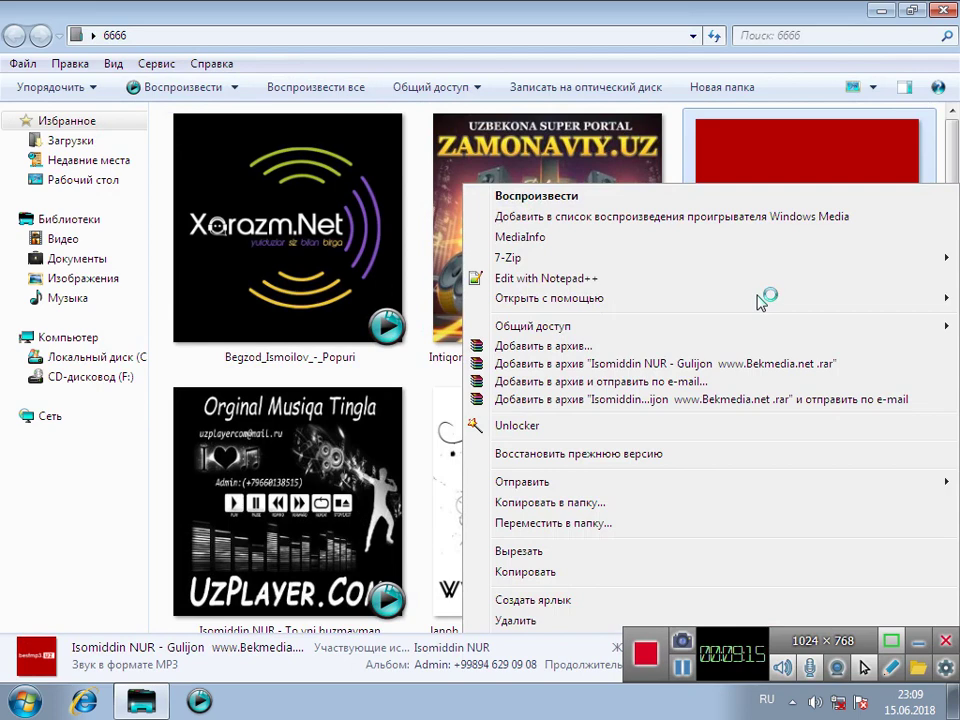
key(Escape)
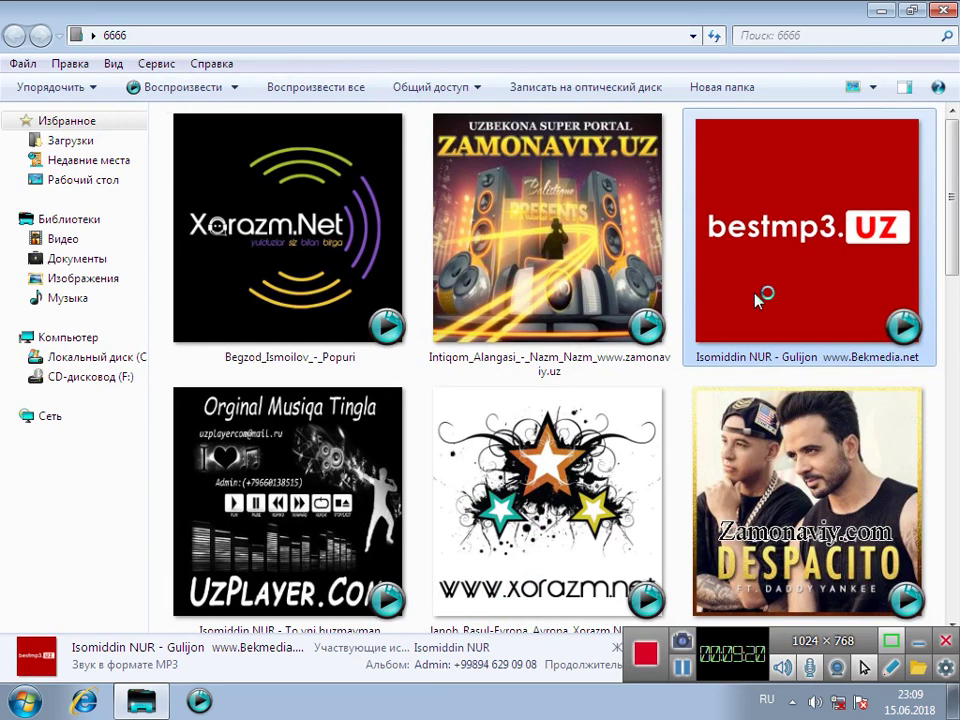
click(946, 12)
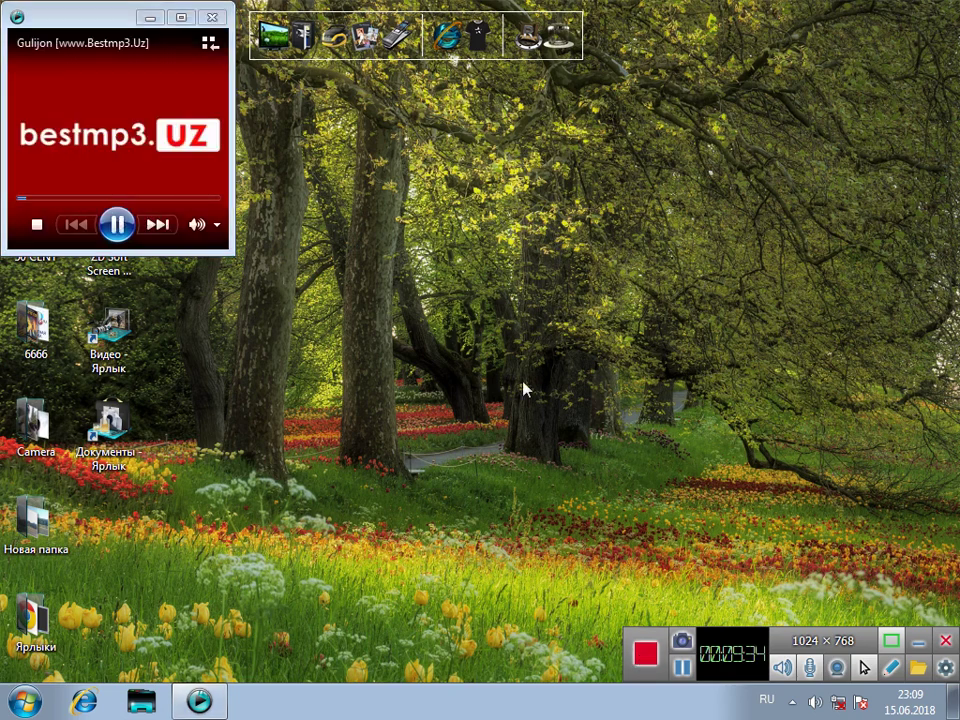
Step: Refresh the desktop three times while the track plays
right_click(523, 389)
click(566, 433)
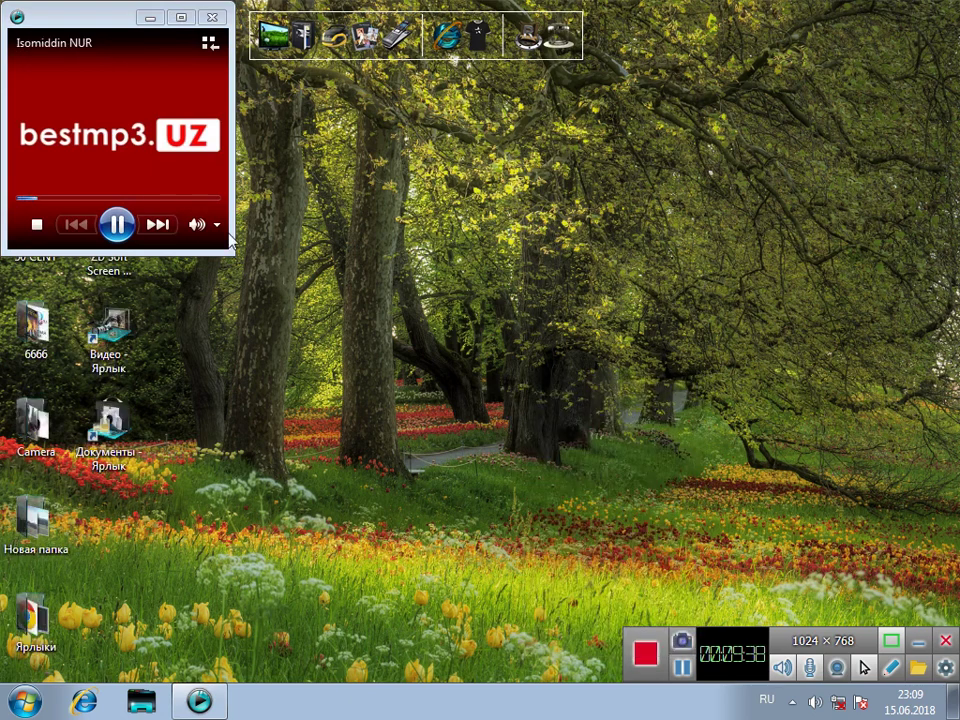
mouse_move(198, 224)
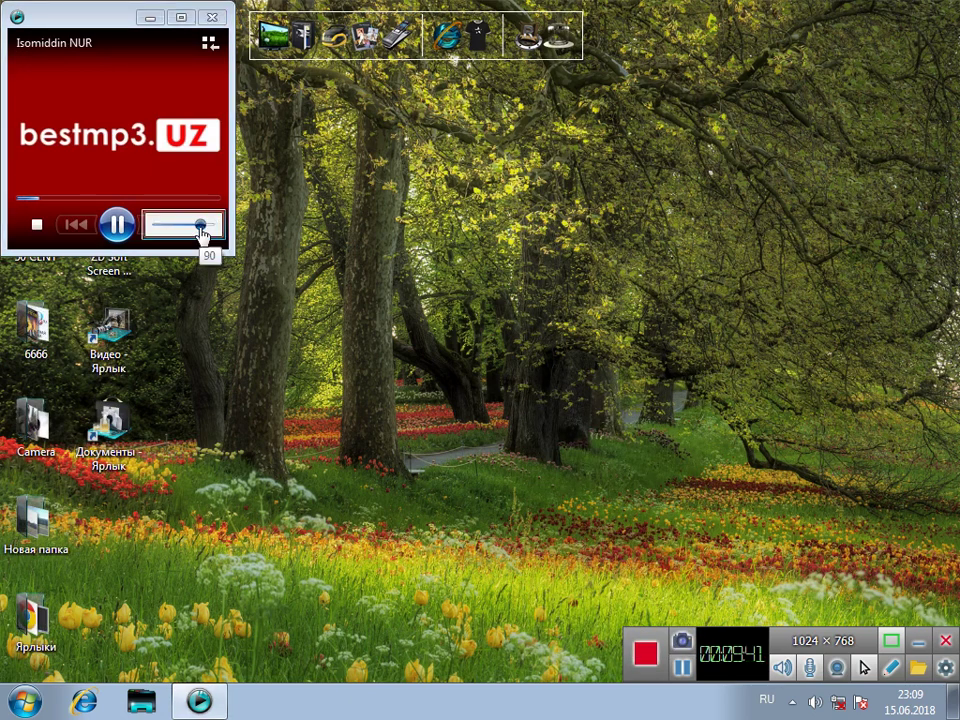
right_click(483, 170)
click(507, 216)
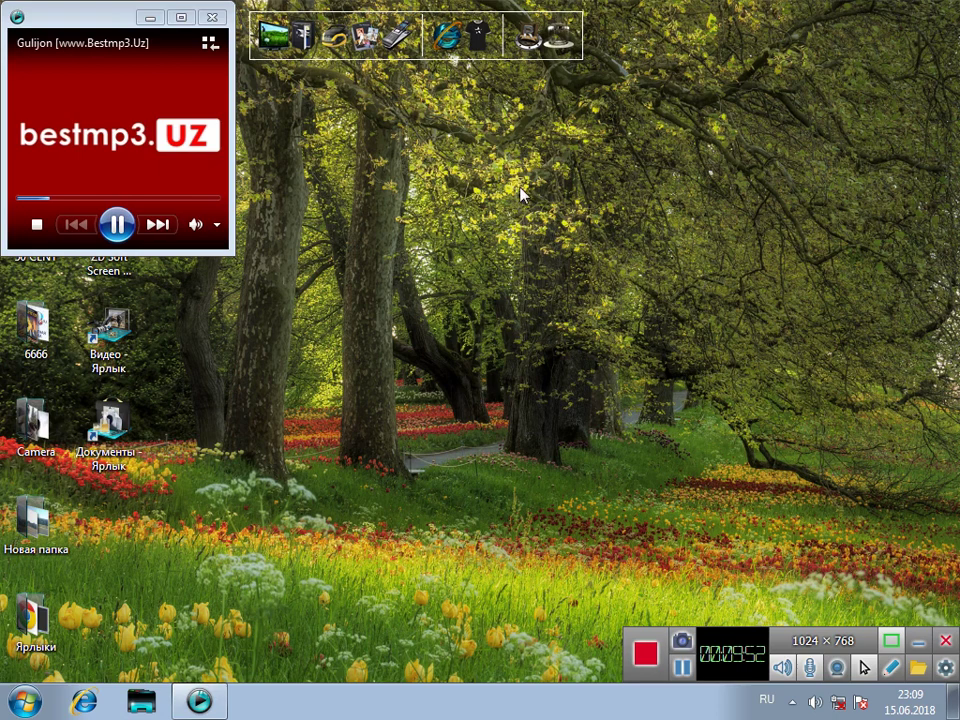
right_click(521, 190)
click(565, 245)
Step: Move the media player window to the middle of the desktop and pause the track
drag(140, 40, 541, 207)
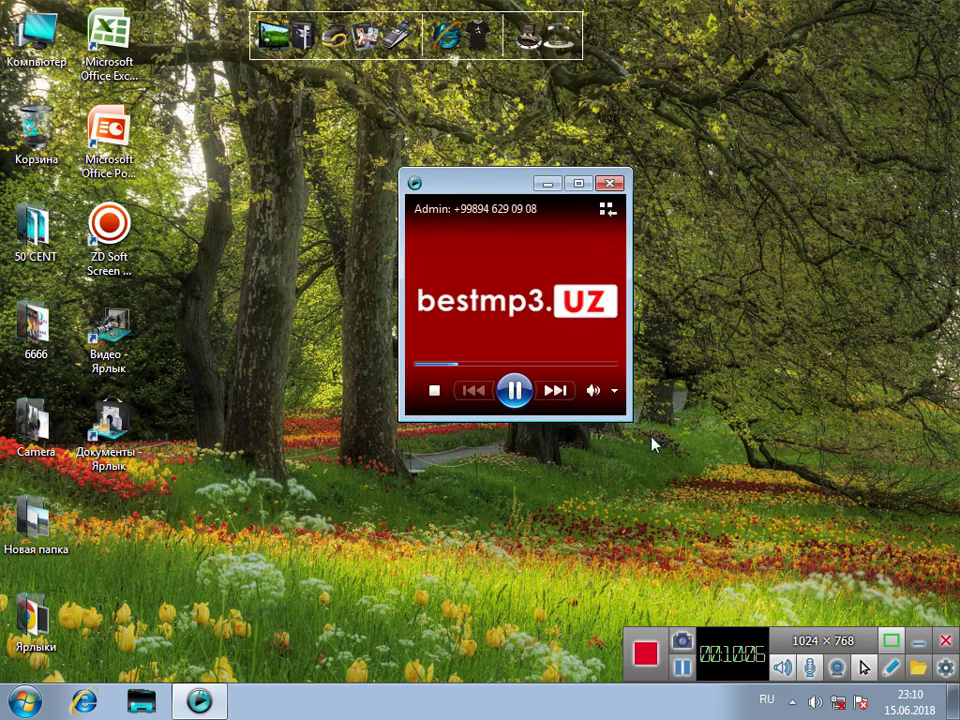
click(513, 391)
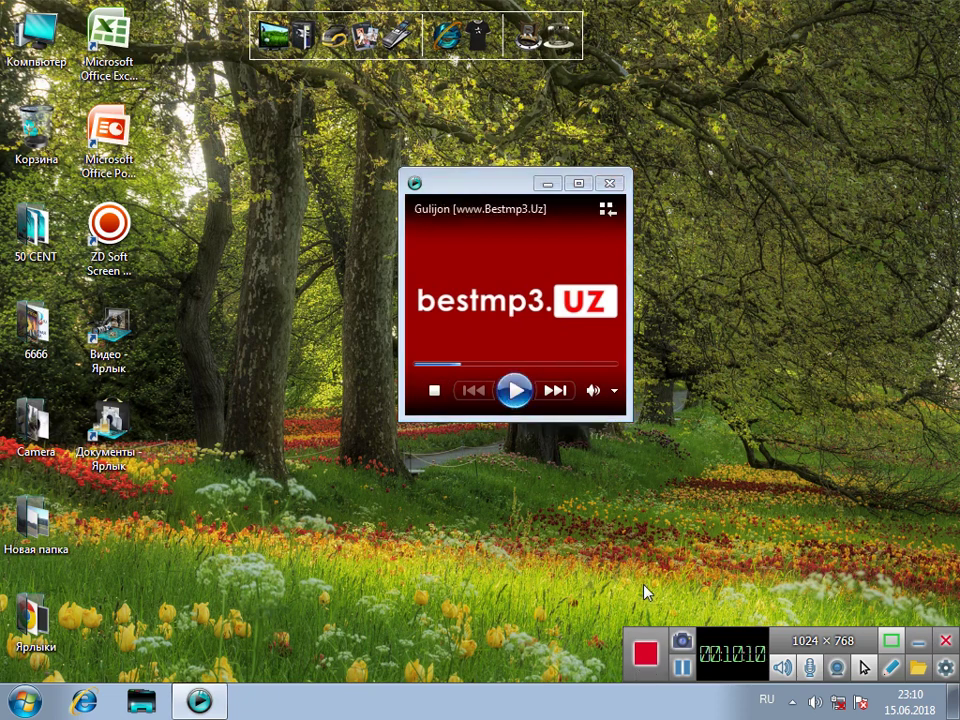